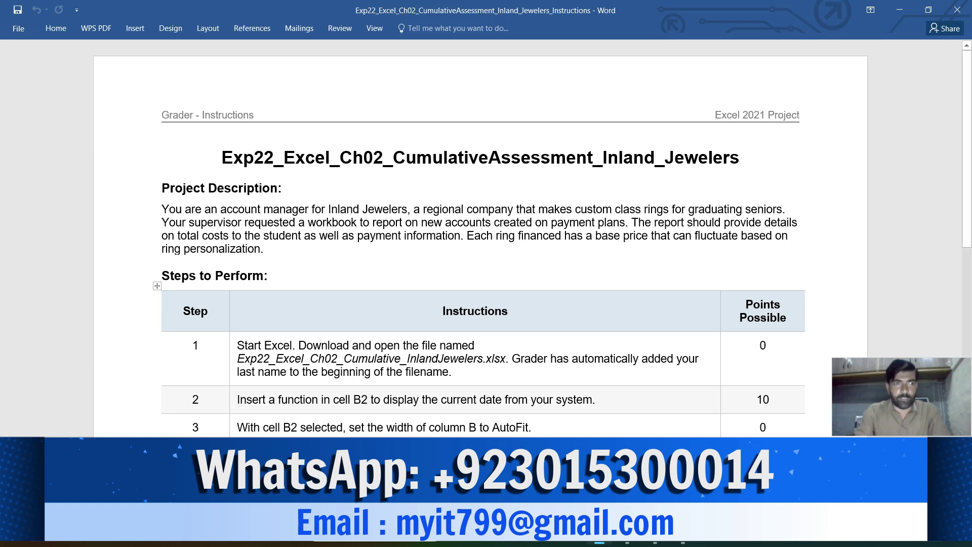
Review the project title and the Project Description paragraph in the Inland Jewelers instructions
key(shift+Down)
key(shift+Down)
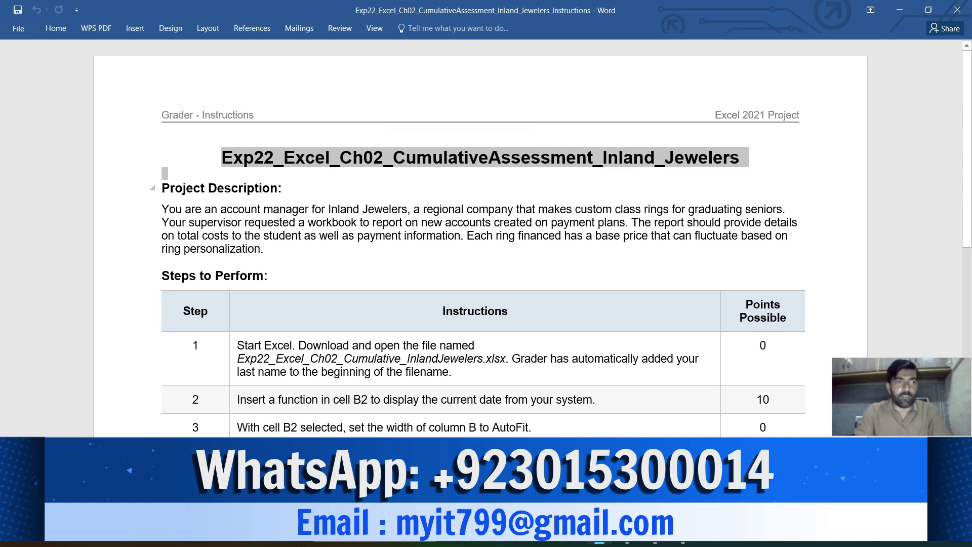
drag(162, 188, 268, 249)
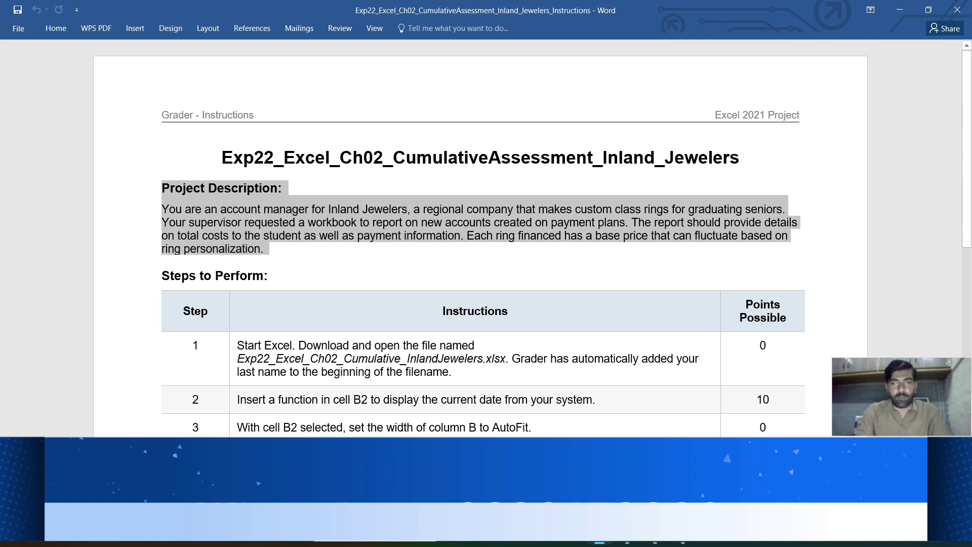
Format the step 1 instruction text as bold, size 12, with yellow highlighting
scroll(480, 238, down, 3)
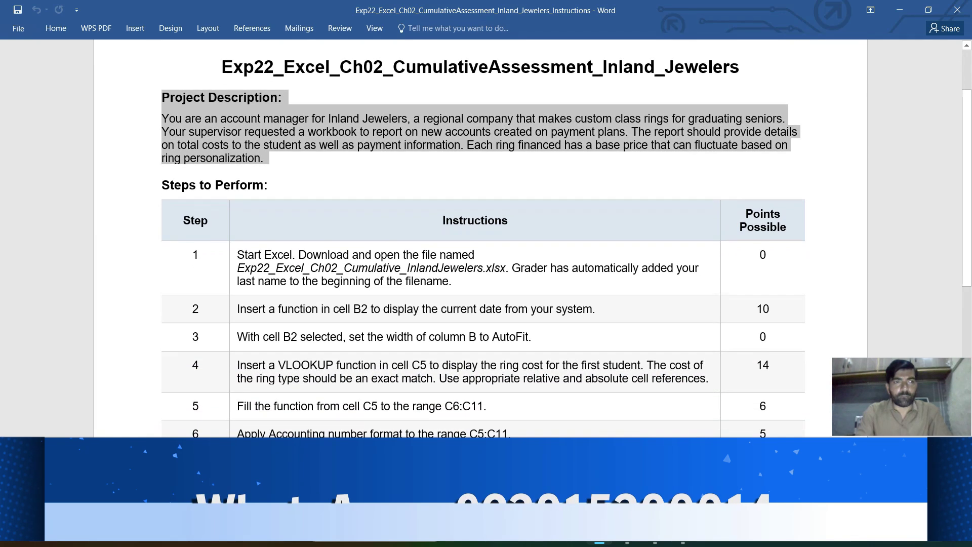
scroll(481, 238, down, 2)
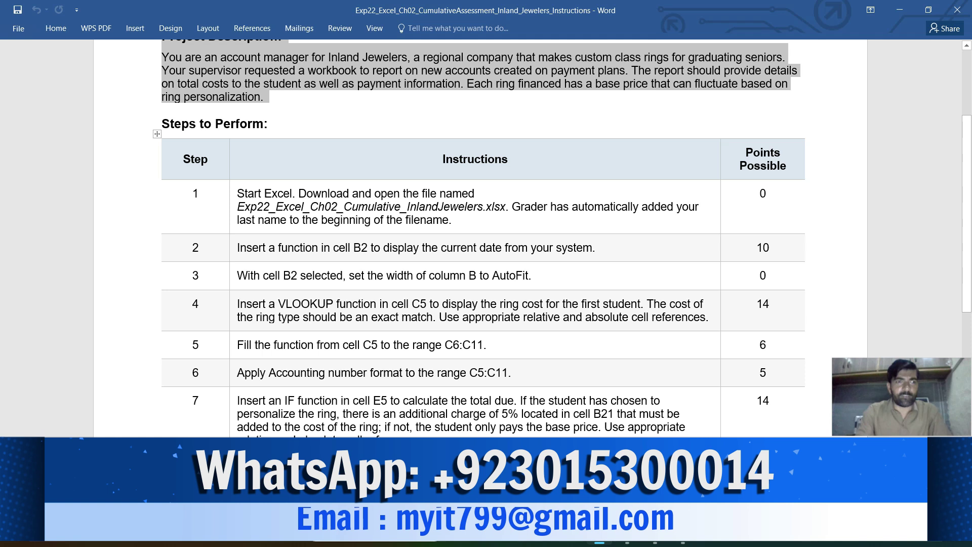
click(233, 207)
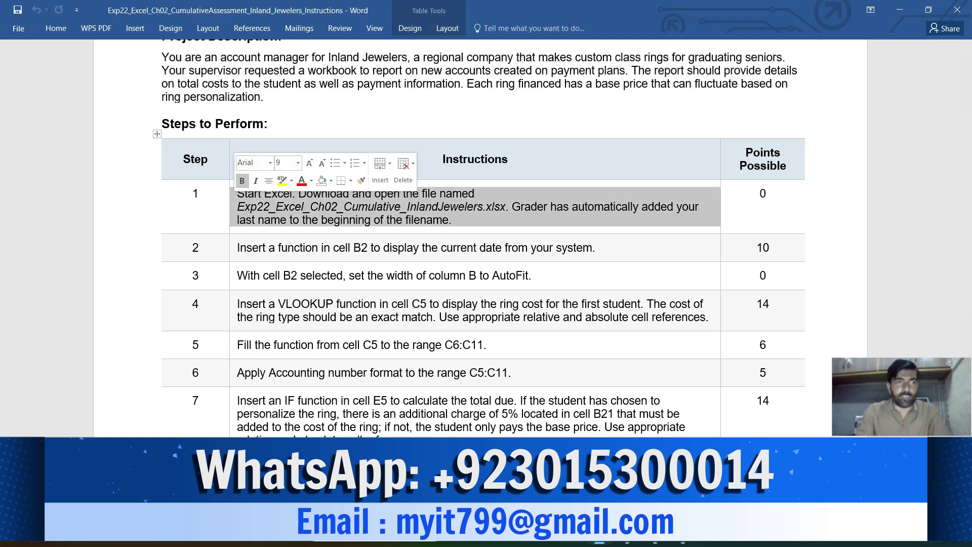
click(242, 181)
click(297, 163)
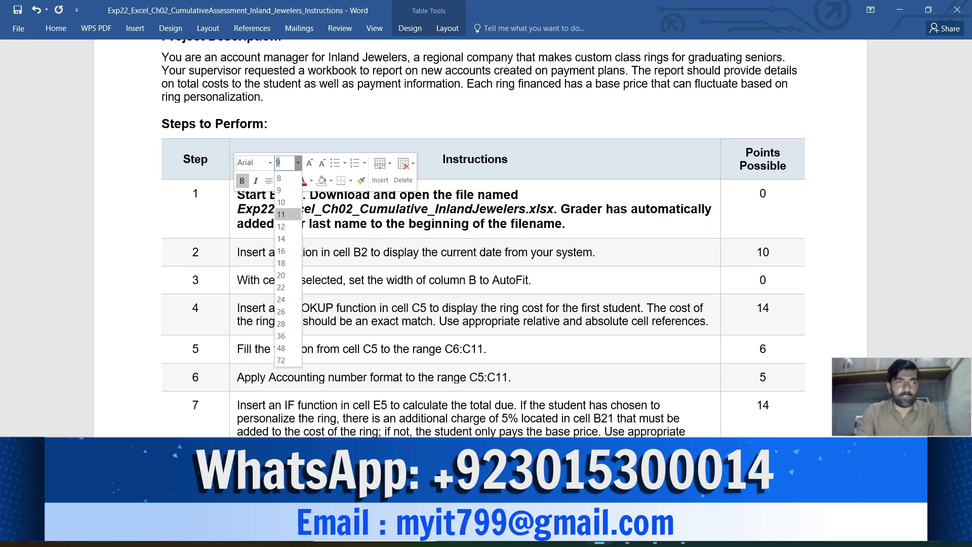
click(281, 226)
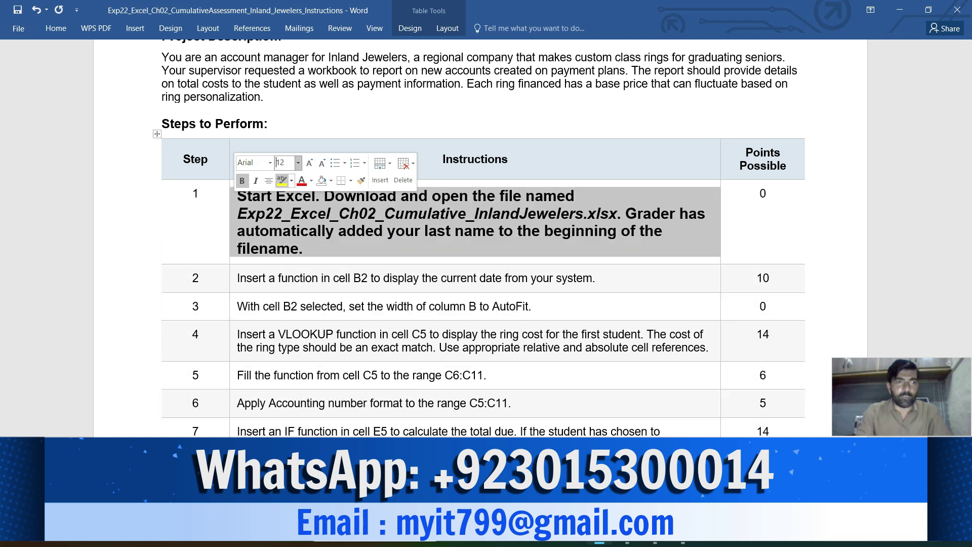
click(282, 181)
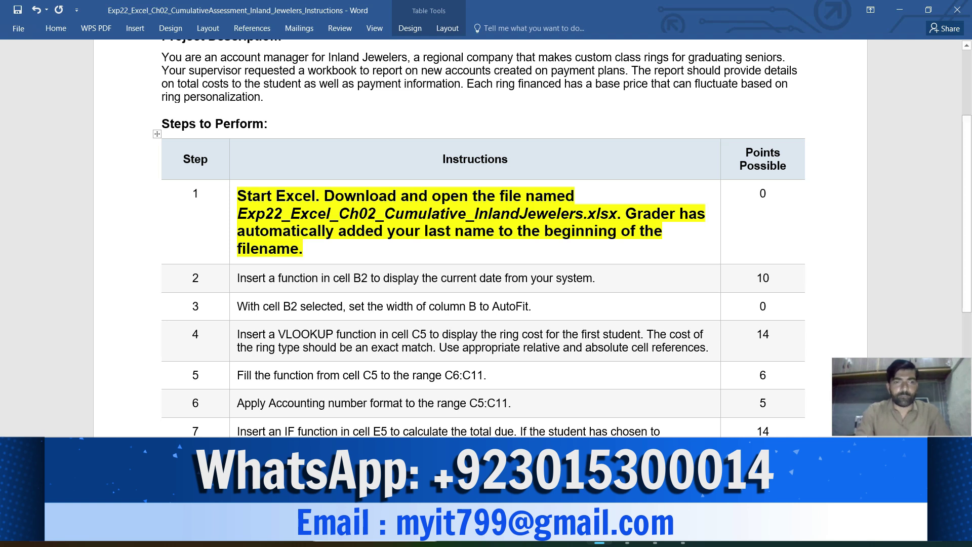
Switch to Excel to check the Inland Jewelers workbook, and return to the instructions in Word
mouse_move(627, 539)
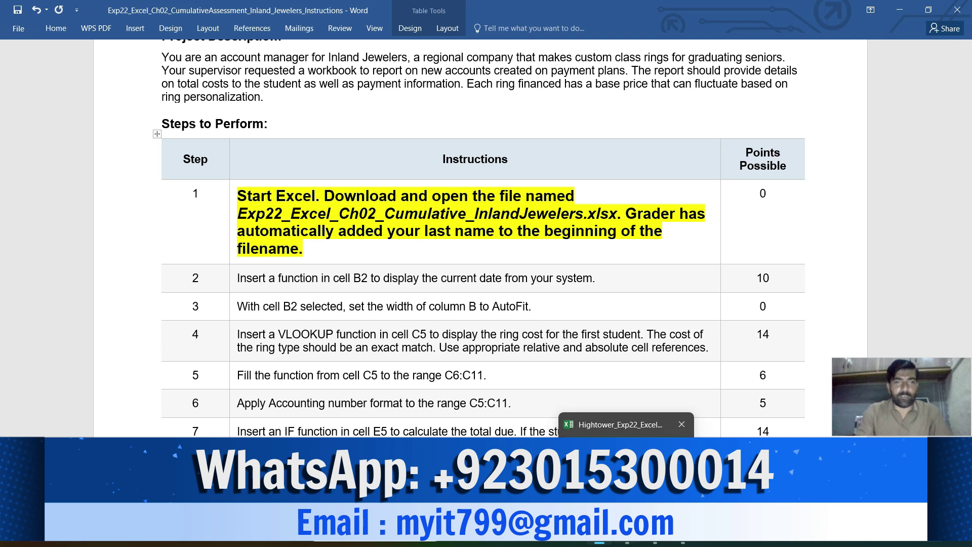
click(626, 425)
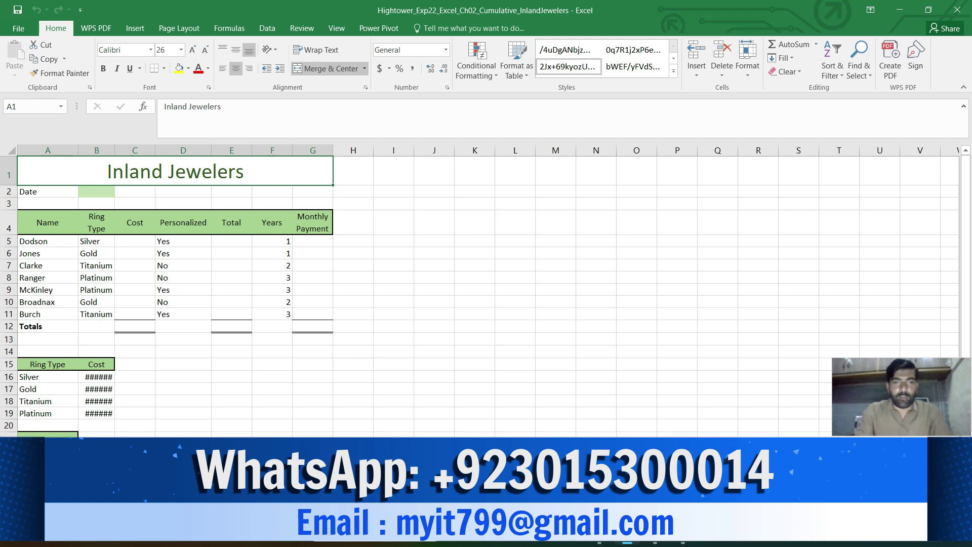
mouse_move(599, 532)
click(599, 424)
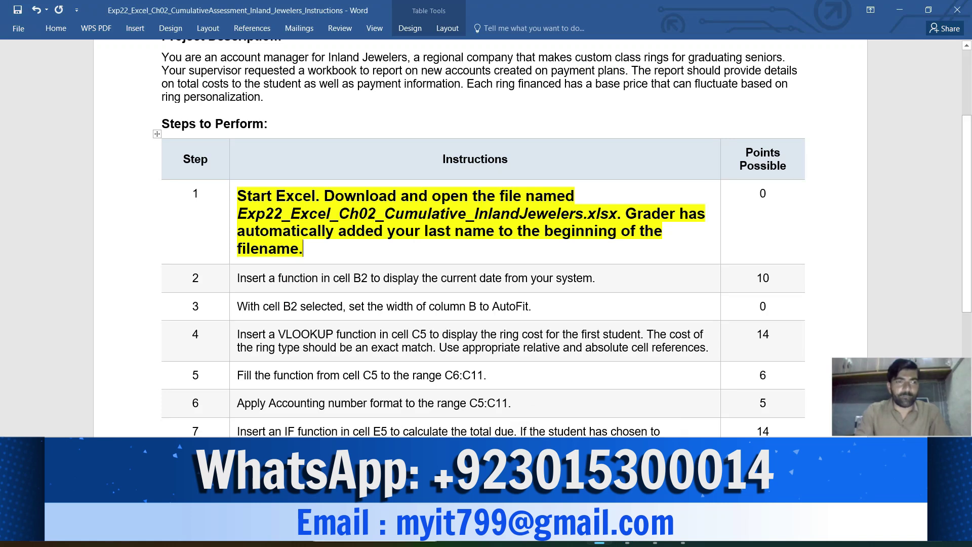
Format the step 2 instruction about cell B2's date function as bold, size 12, with yellow highlighting
click(232, 279)
click(242, 260)
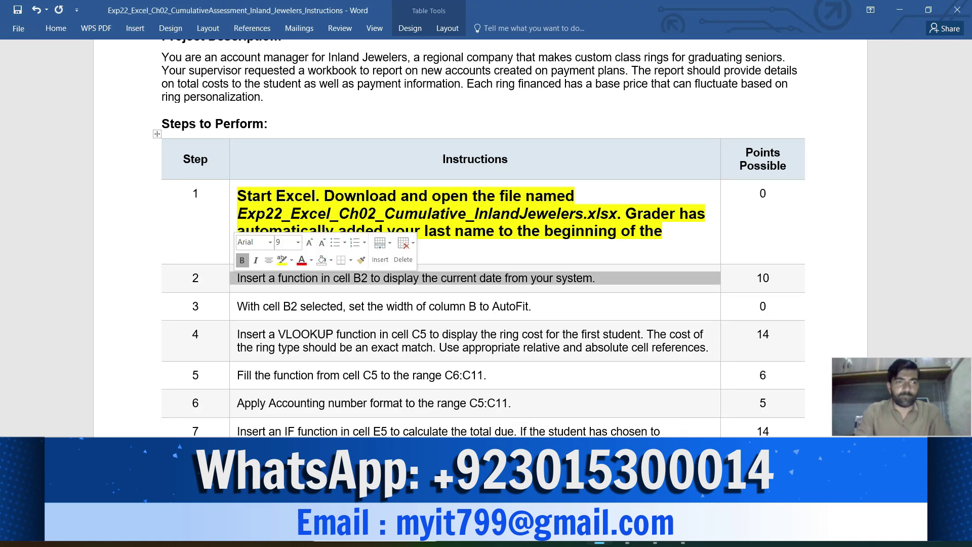
click(297, 242)
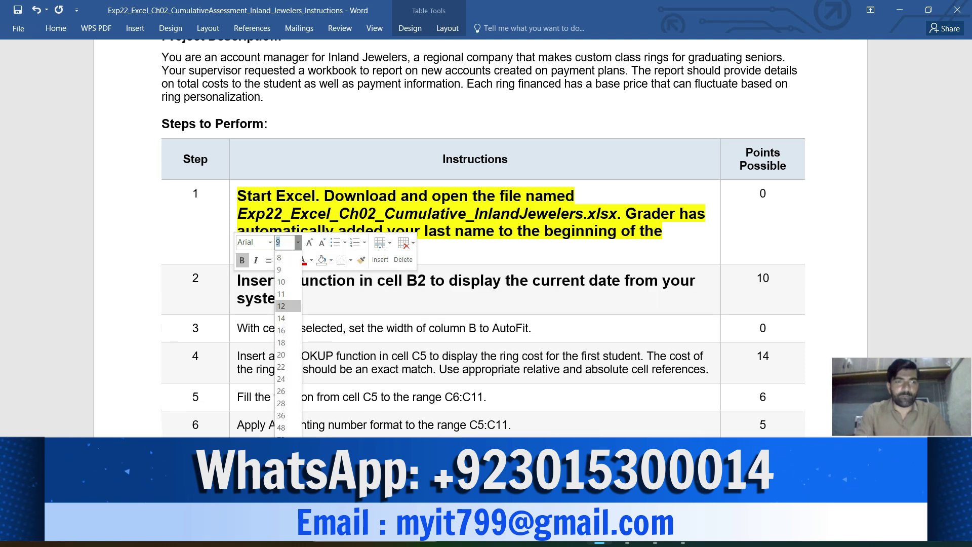
click(281, 305)
key(Return)
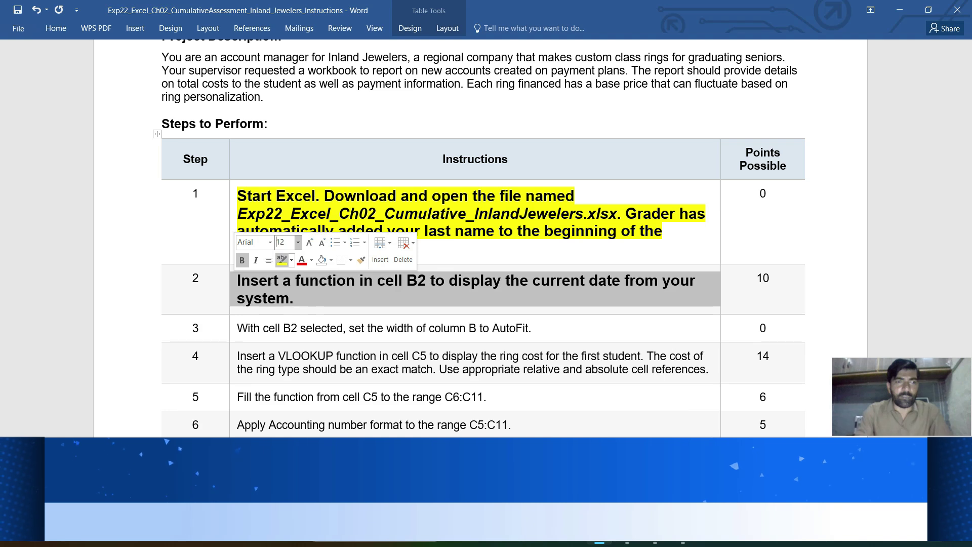
click(282, 261)
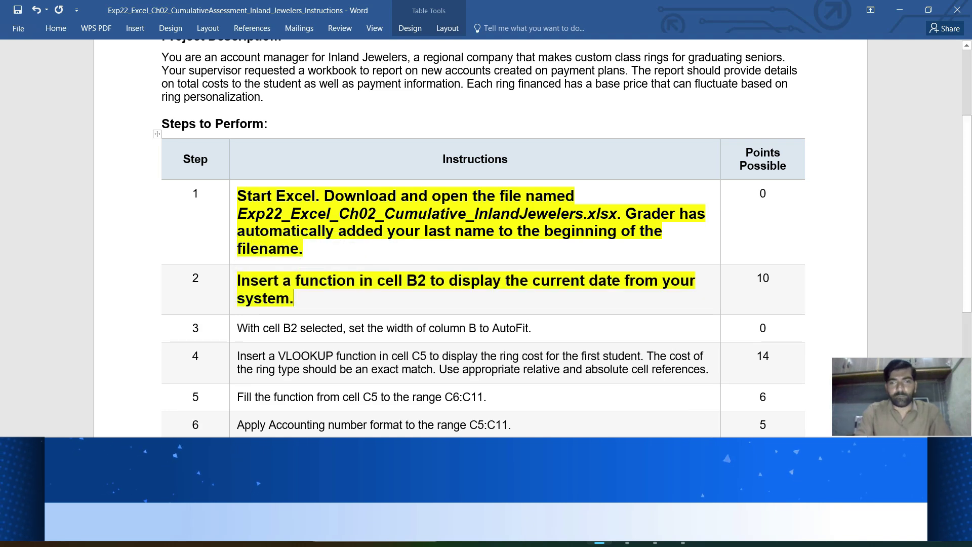
Switch to the Excel workbook and insert the TODAY function in cell B2 to display the current date
scroll(481, 238, down, 3)
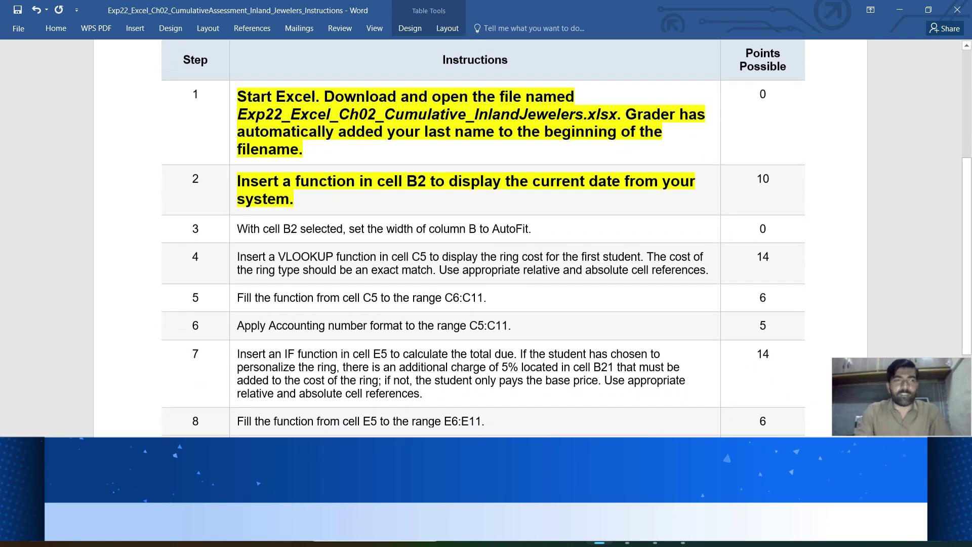
scroll(481, 238, down, 3)
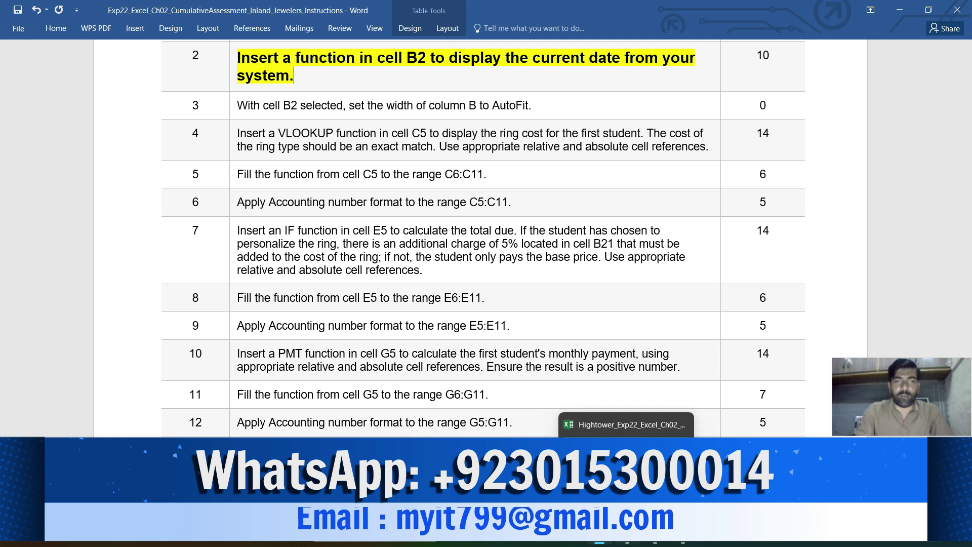
click(626, 544)
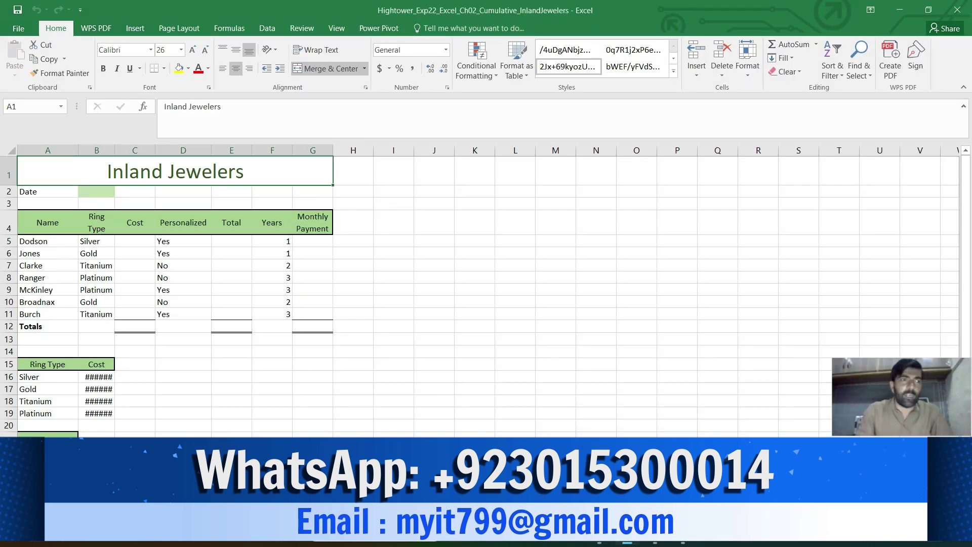
click(96, 192)
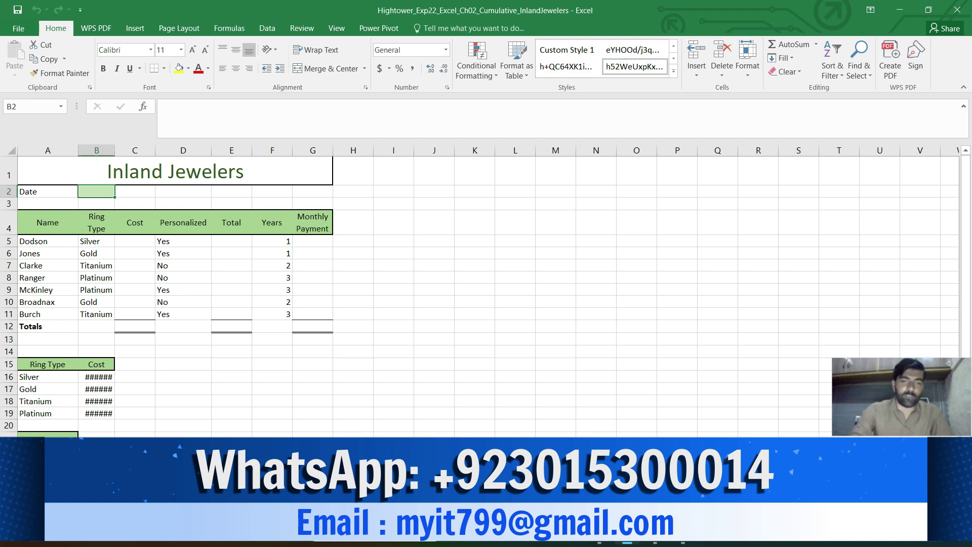
text(=t)
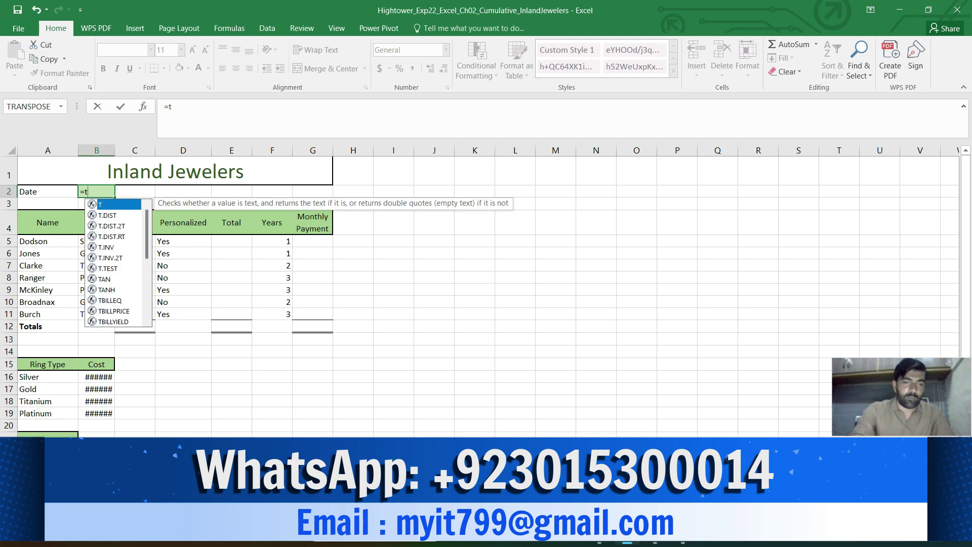
text(oda)
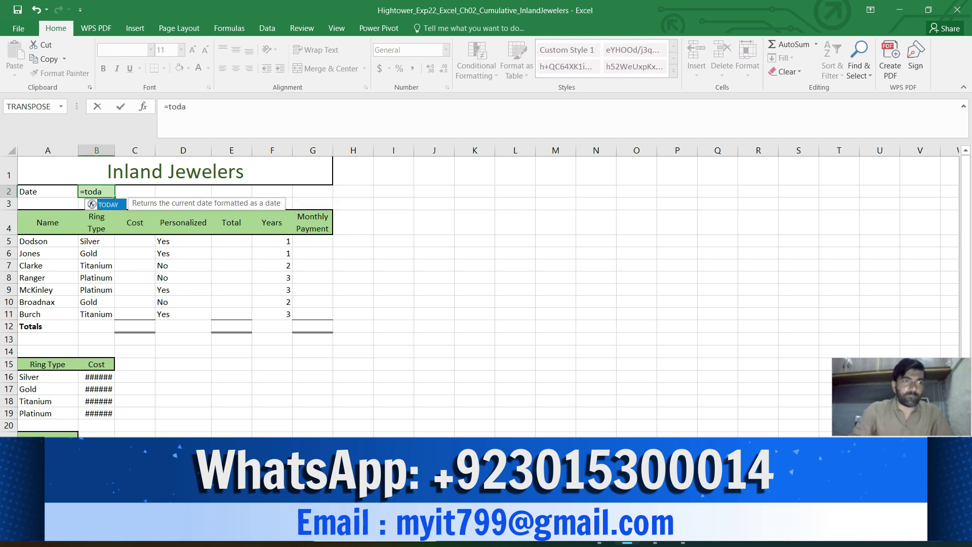
key(Tab)
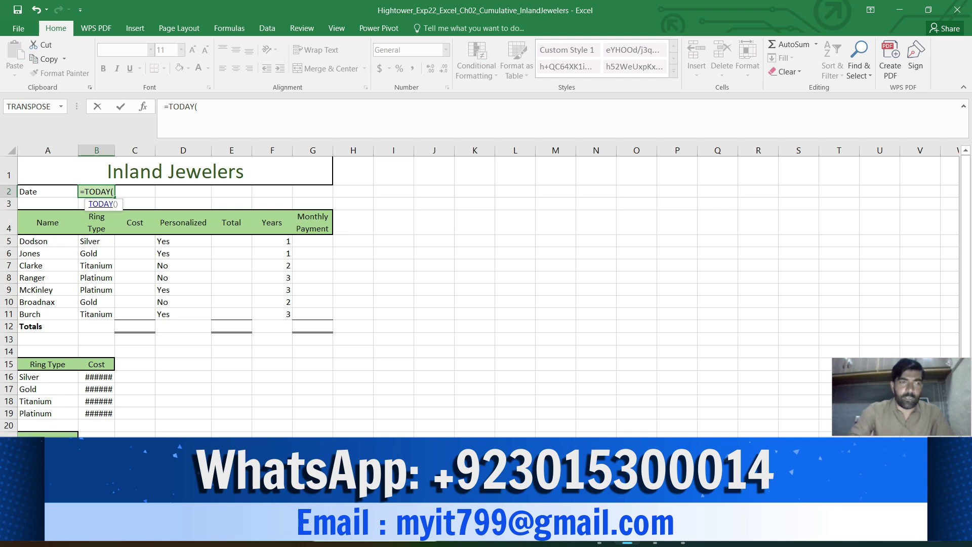
key(Return)
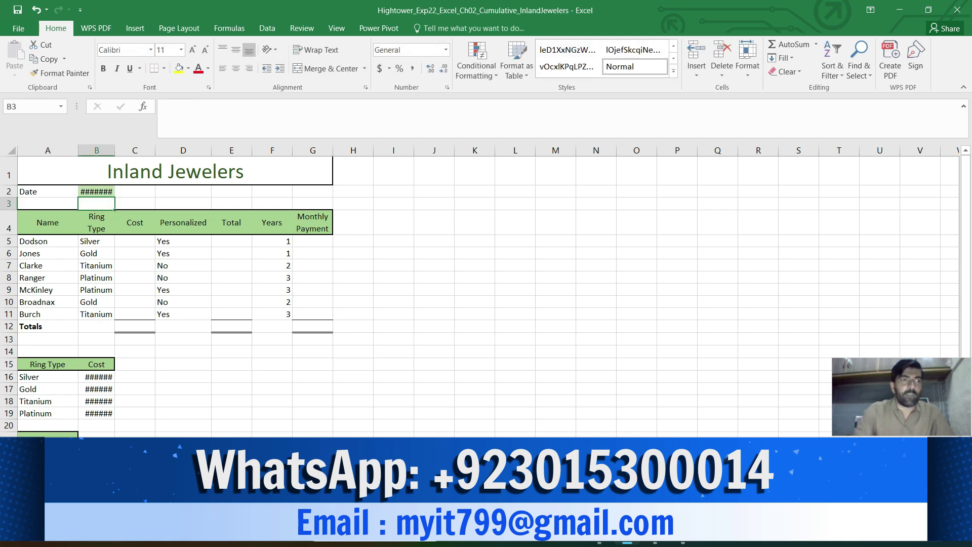
click(98, 192)
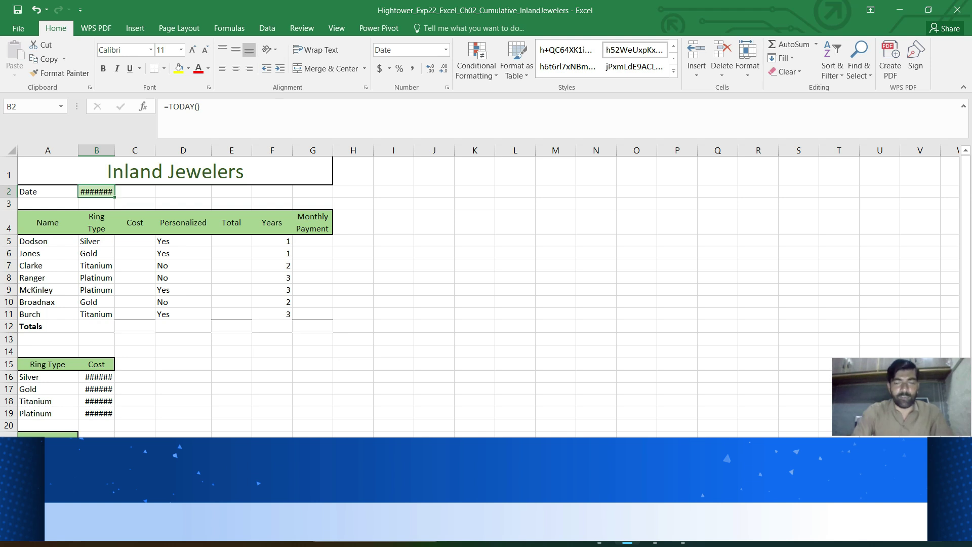
Switch to the Word instructions and format the step 3 text as bold, size 12, with yellow highlighting
mouse_move(599, 532)
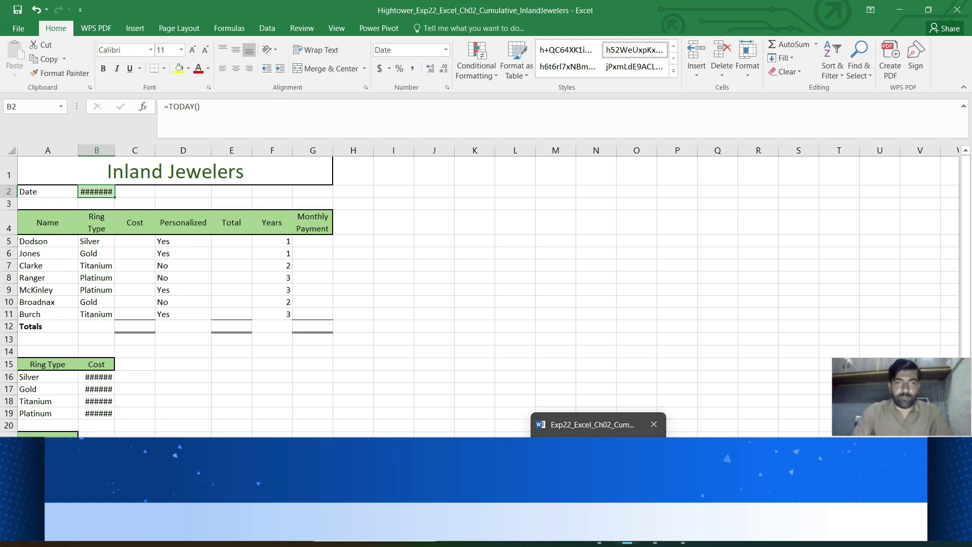
click(599, 468)
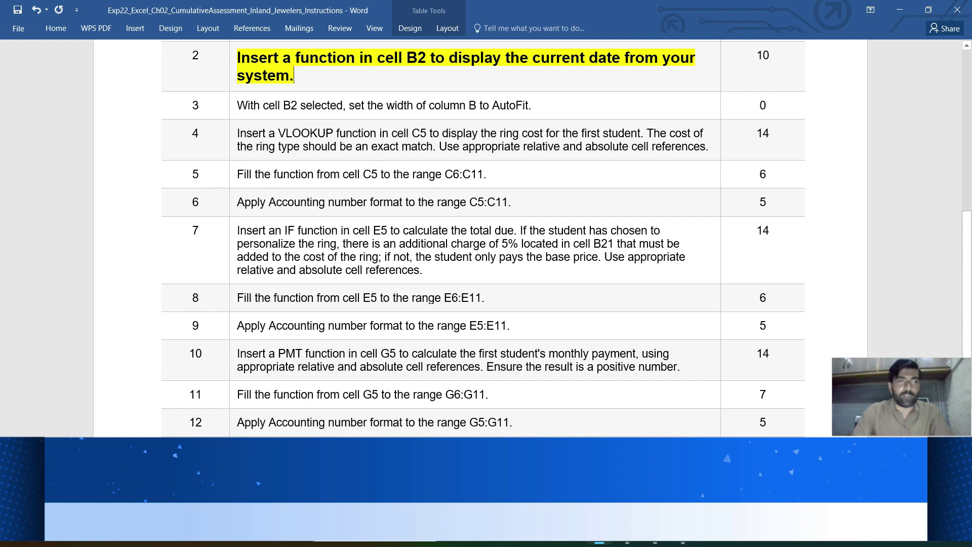
click(233, 106)
click(243, 85)
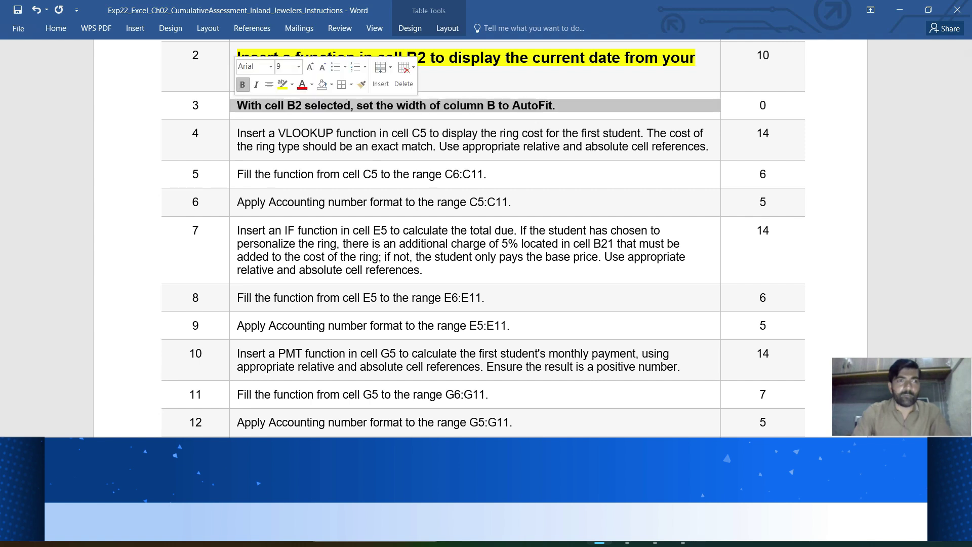
click(298, 66)
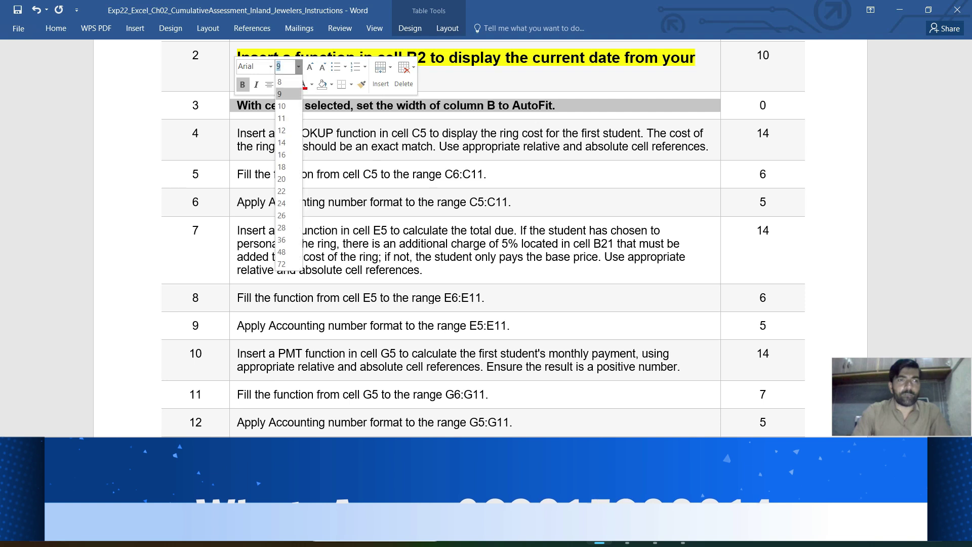
click(281, 130)
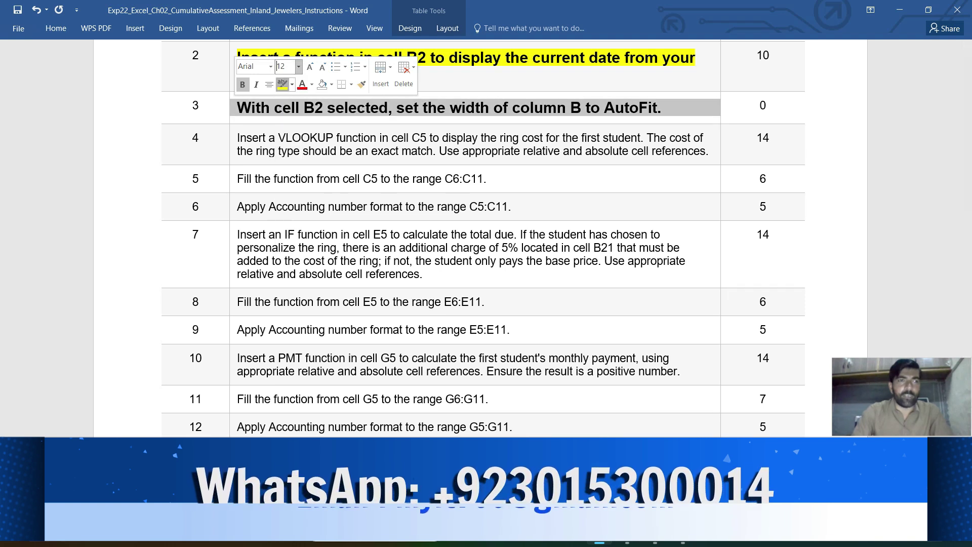
click(283, 84)
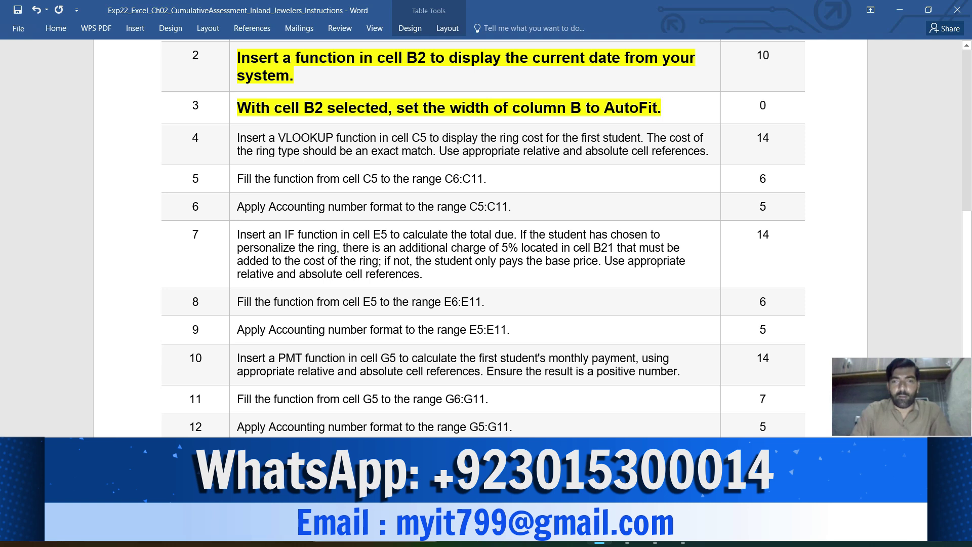
Switch to the Excel workbook and AutoFit the width of column B
scroll(483, 238, down, 2)
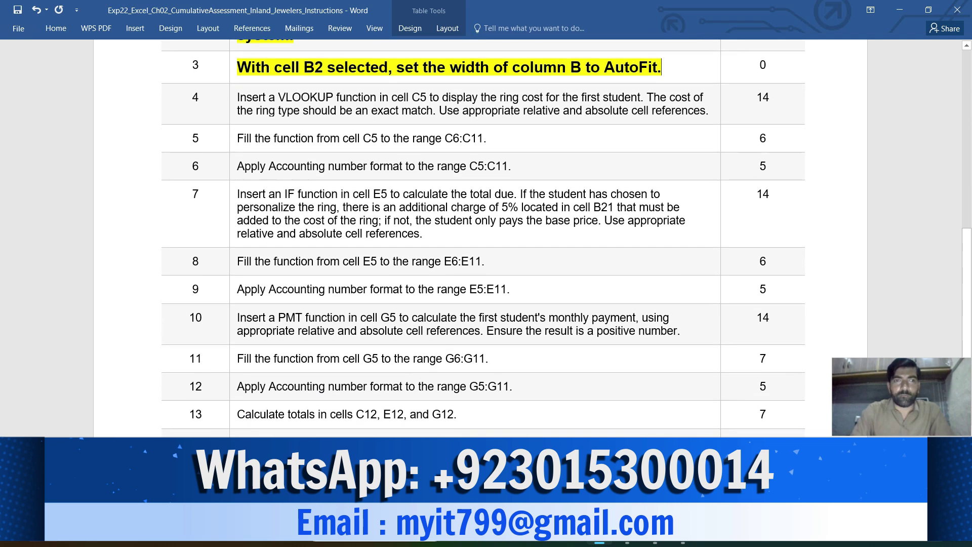
mouse_move(627, 531)
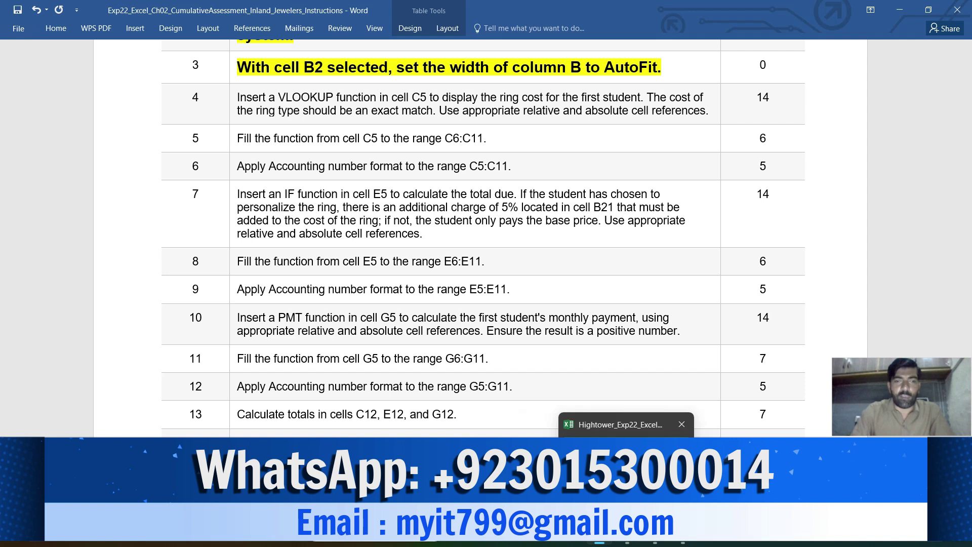
click(627, 473)
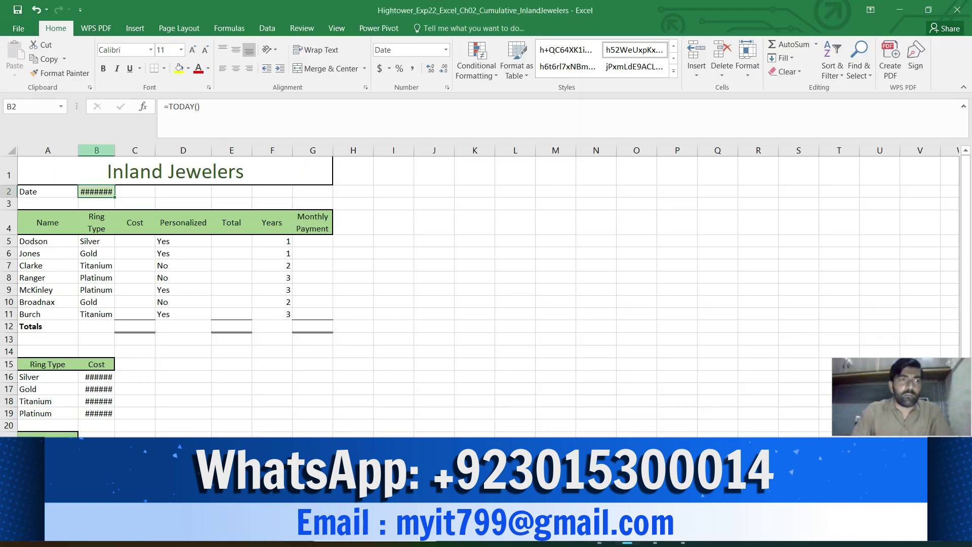
click(97, 151)
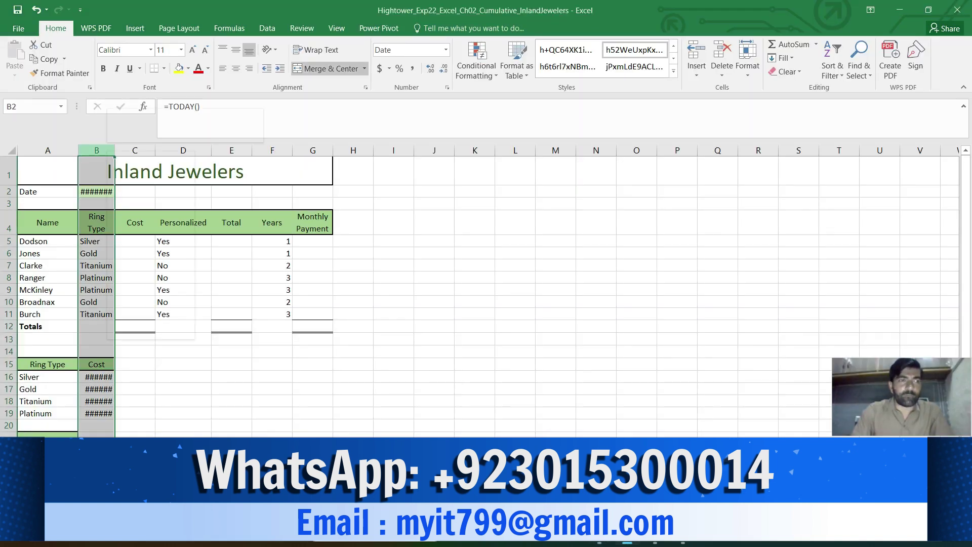
right_click(108, 152)
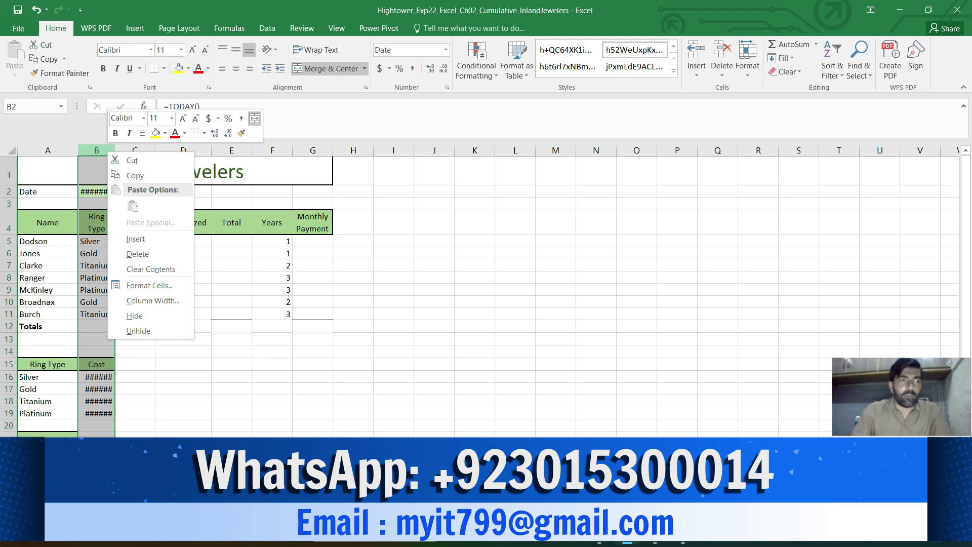
key(Escape)
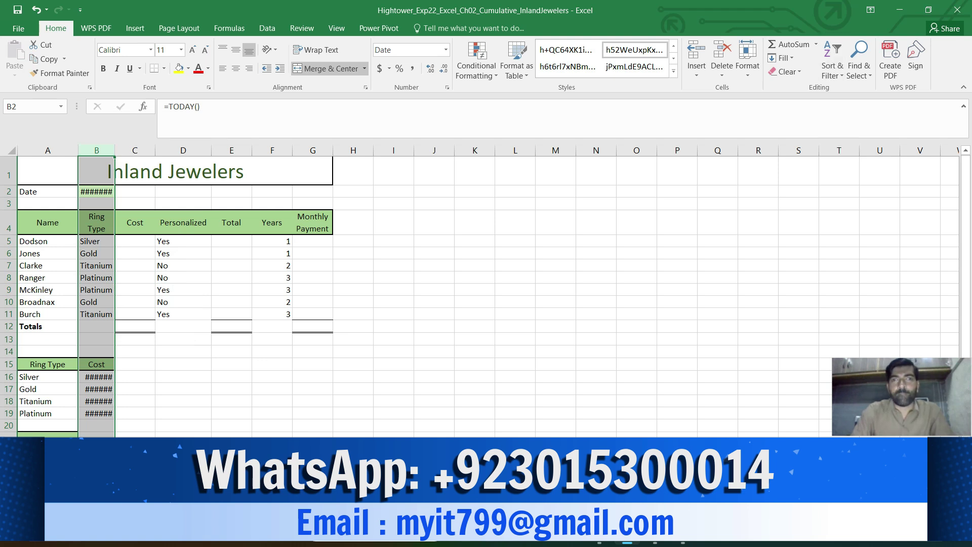
click(782, 58)
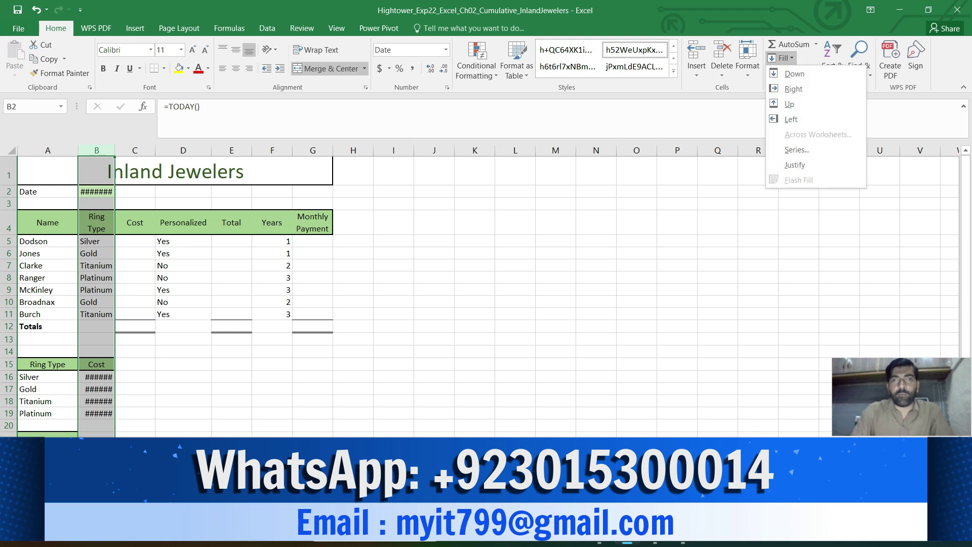
key(Escape)
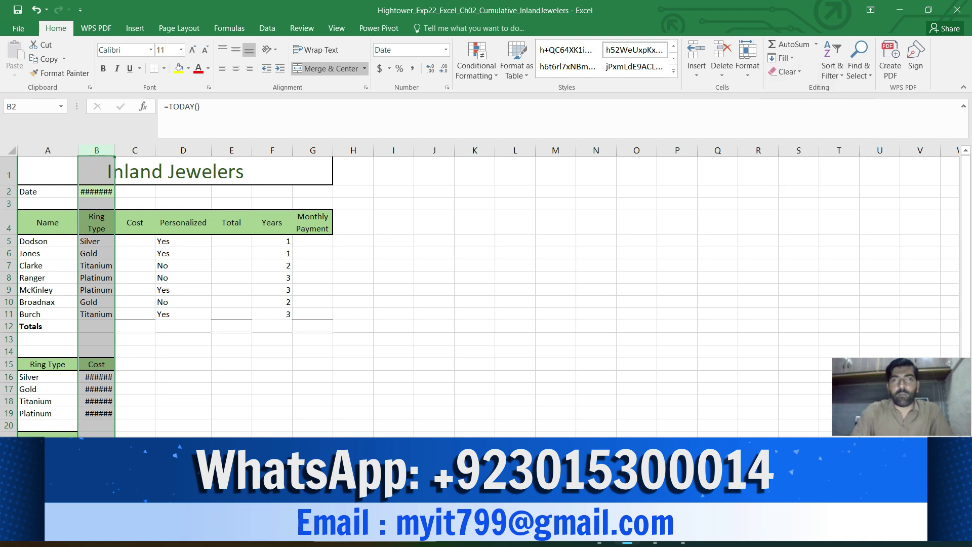
click(747, 58)
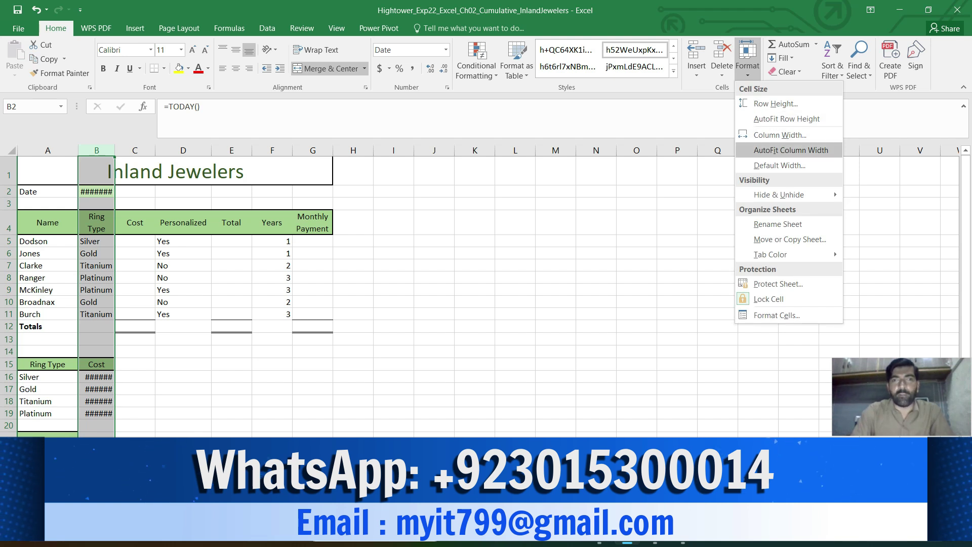
click(789, 150)
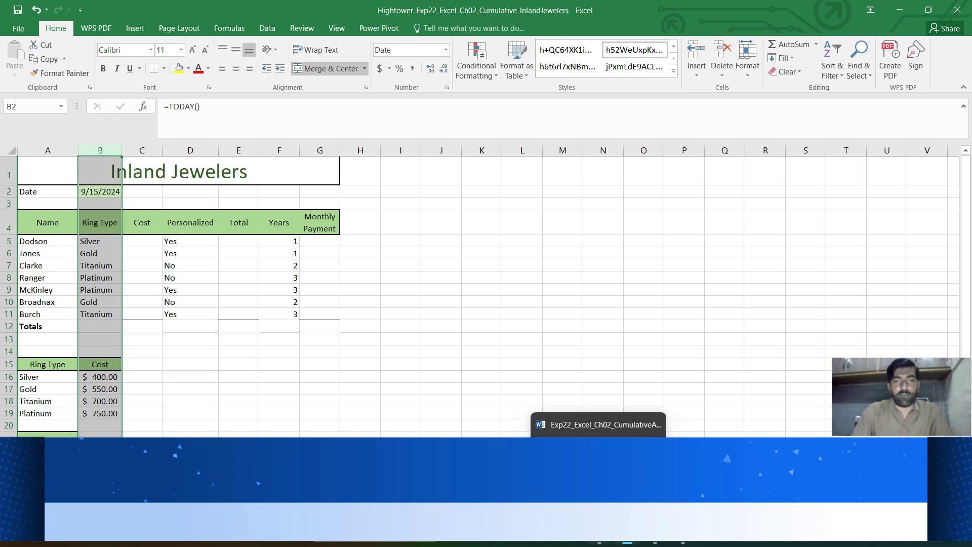
Switch to the Word instructions and format the step 4 VLOOKUP text as bold, size 12, with yellow highlighting
click(597, 424)
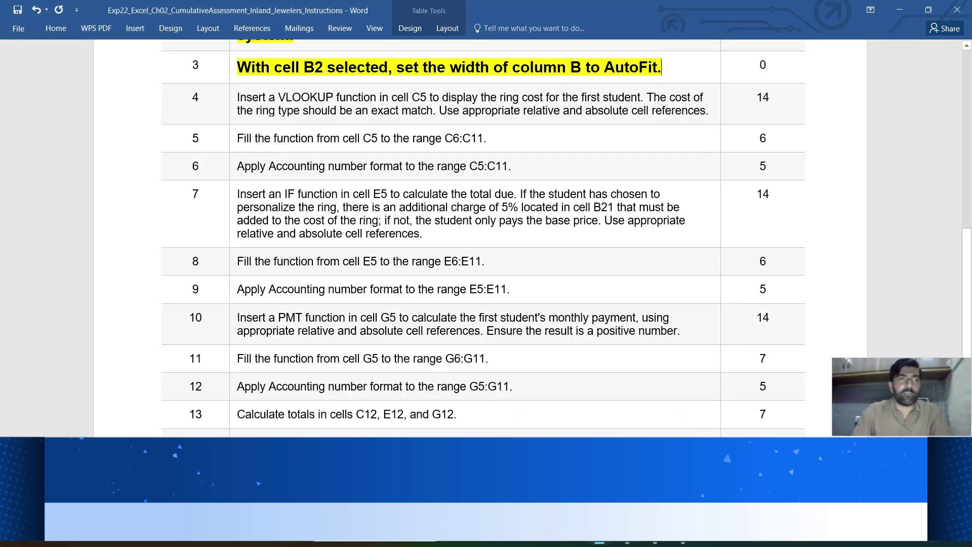
triple_click(354, 104)
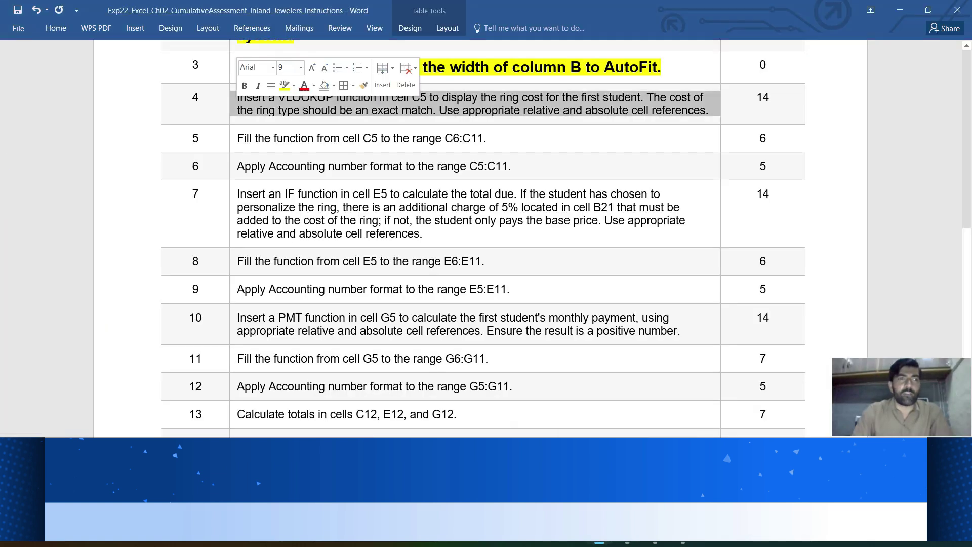
click(244, 85)
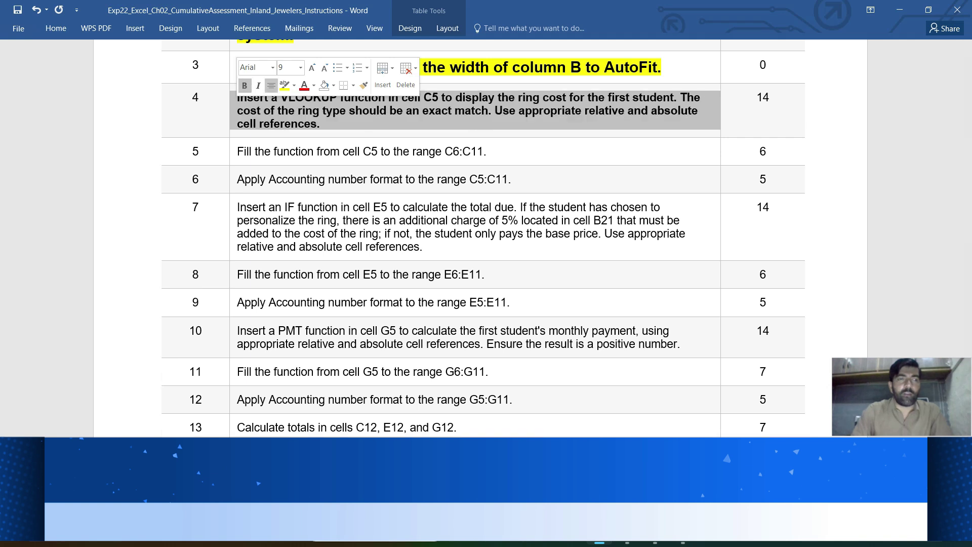
click(300, 67)
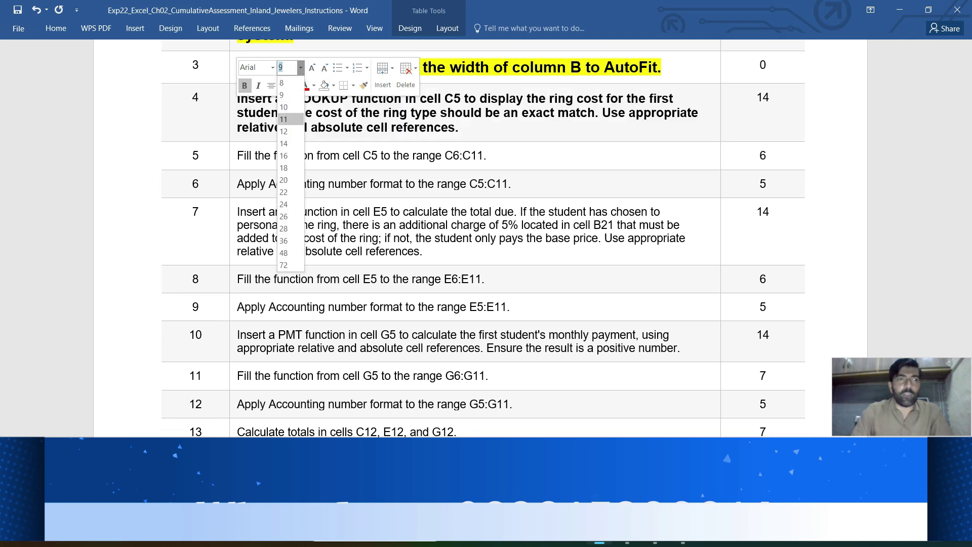
click(284, 131)
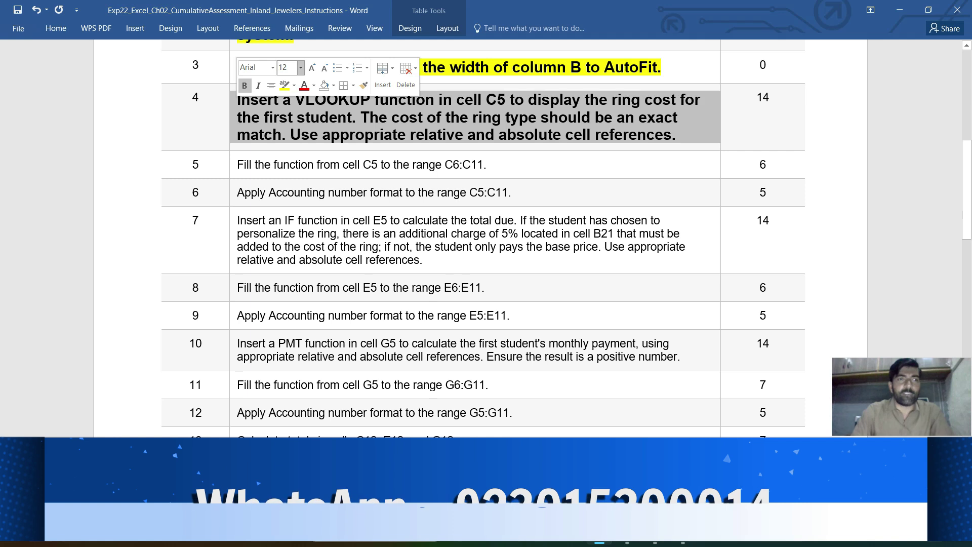
click(284, 85)
click(676, 135)
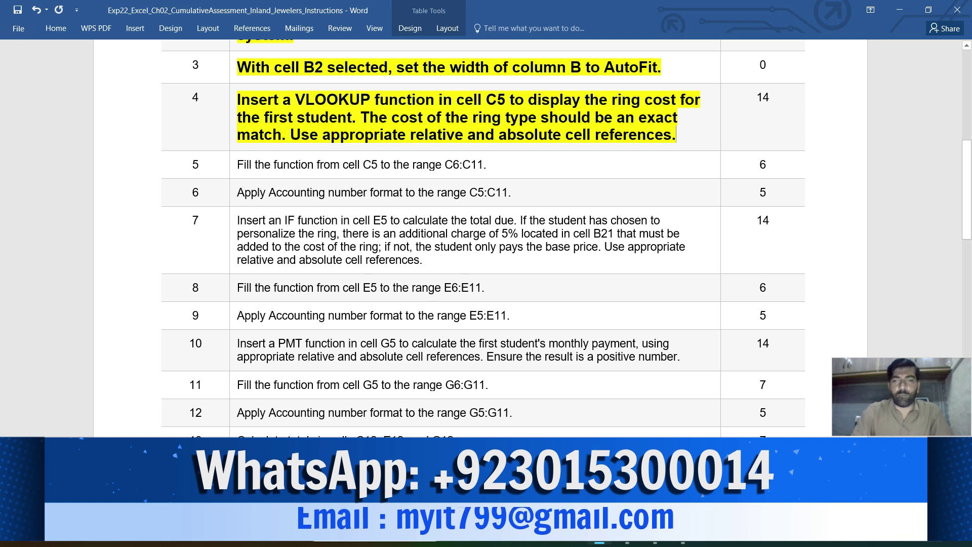
Switch to the Excel workbook and examine how the empty Cost column relates to the ring type price table in rows 15 to 19
scroll(482, 238, down, 1)
scroll(483, 238, down, 1)
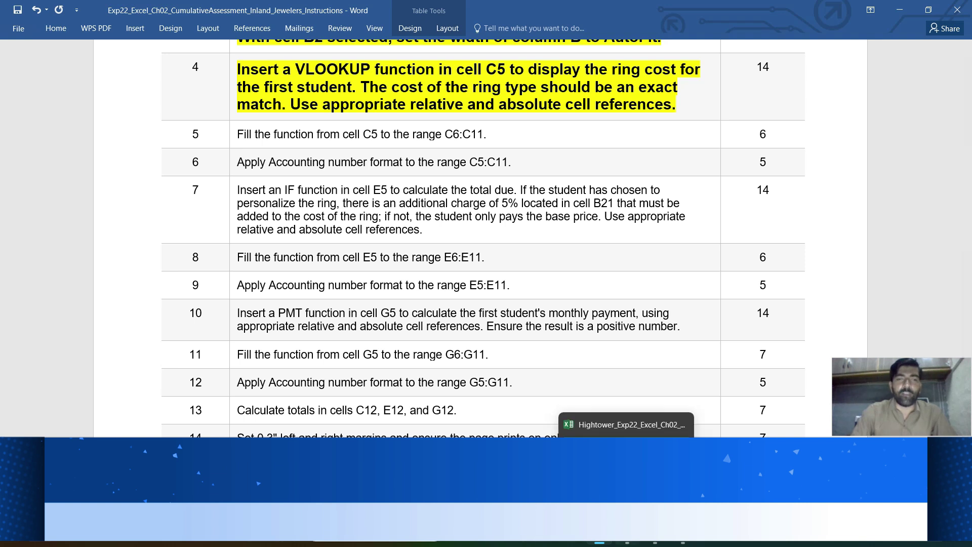
click(626, 542)
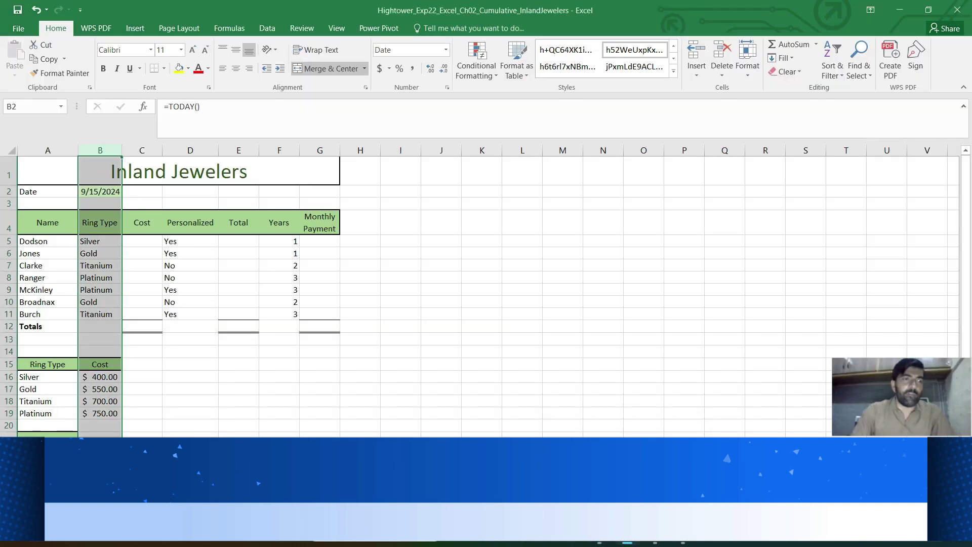
click(238, 401)
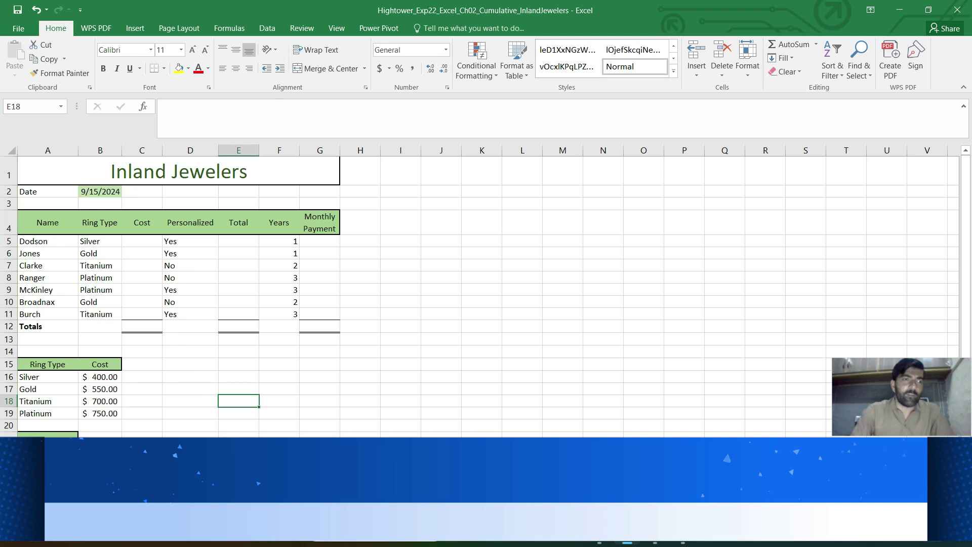
click(142, 253)
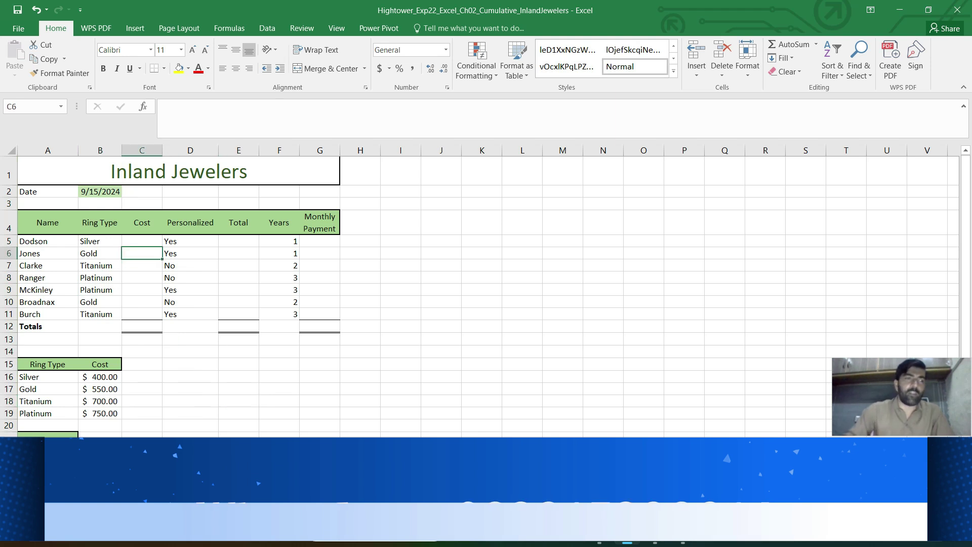
click(142, 241)
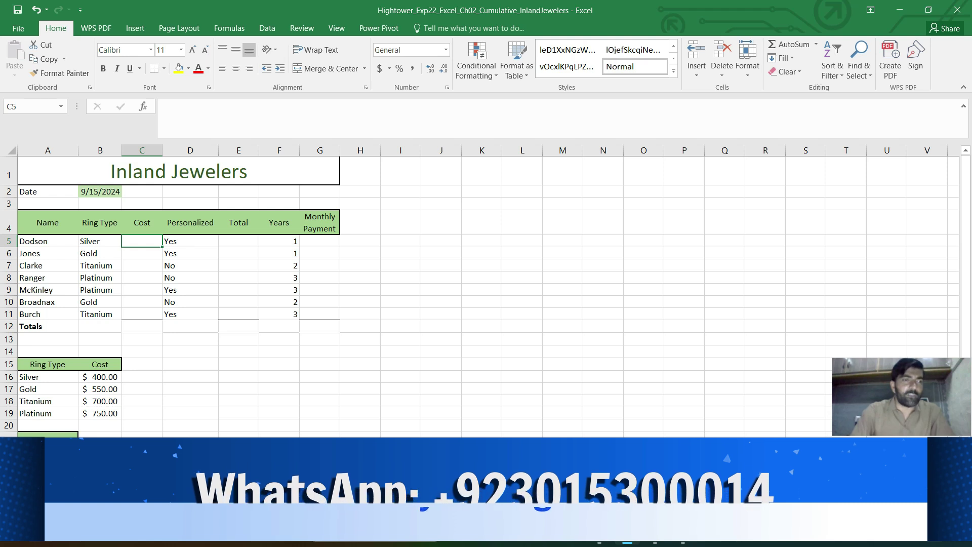
click(100, 376)
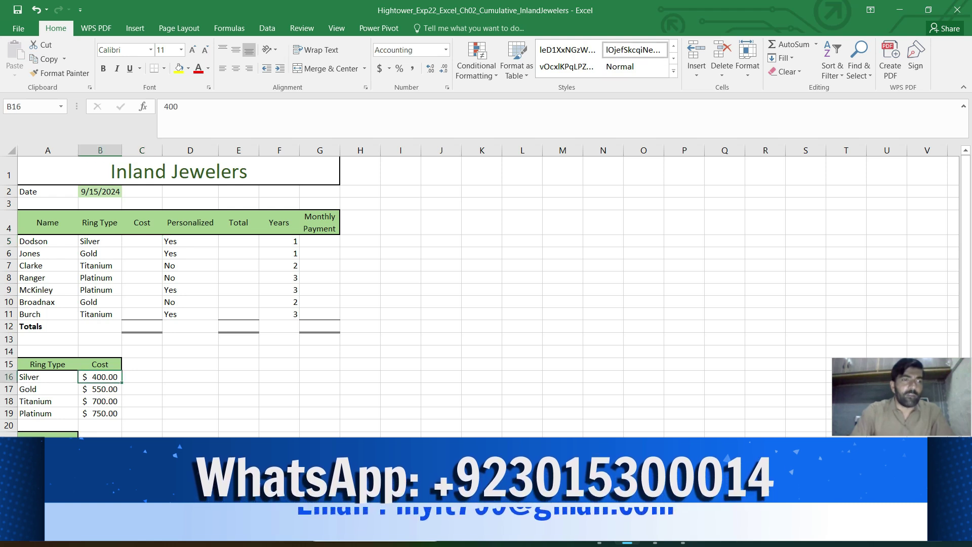
key(Right)
key(Up)
key(Up)
key(Up)
key(Up)
key(Up)
key(Up)
key(Up)
key(Up)
key(Up)
key(Up)
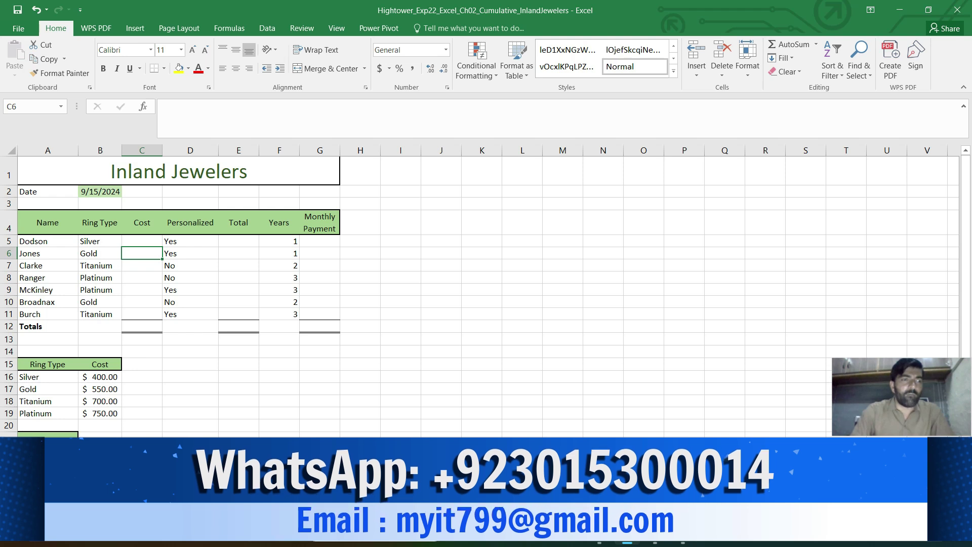
click(99, 389)
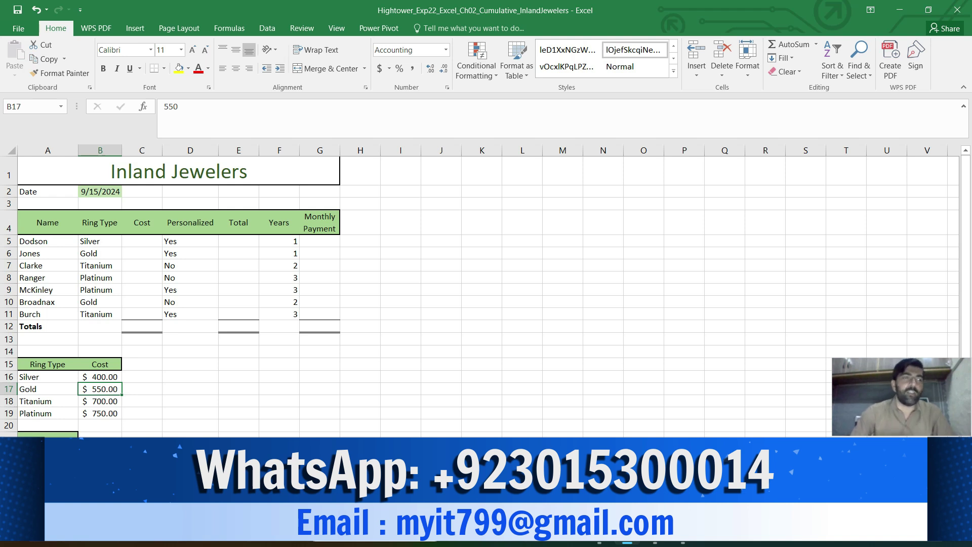
Start a VLOOKUP function in cell C5 through its function arguments, using B5 as the lookup value
click(142, 240)
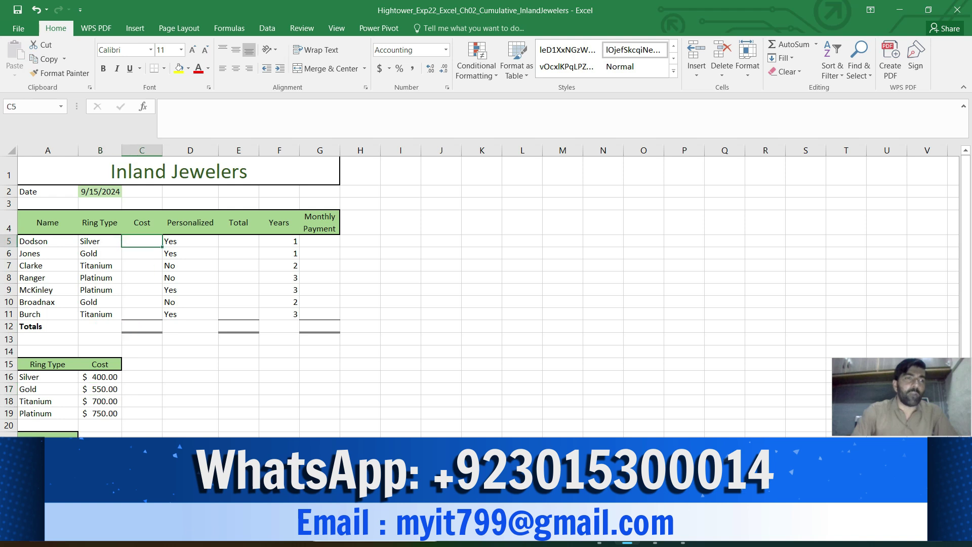
text(=)
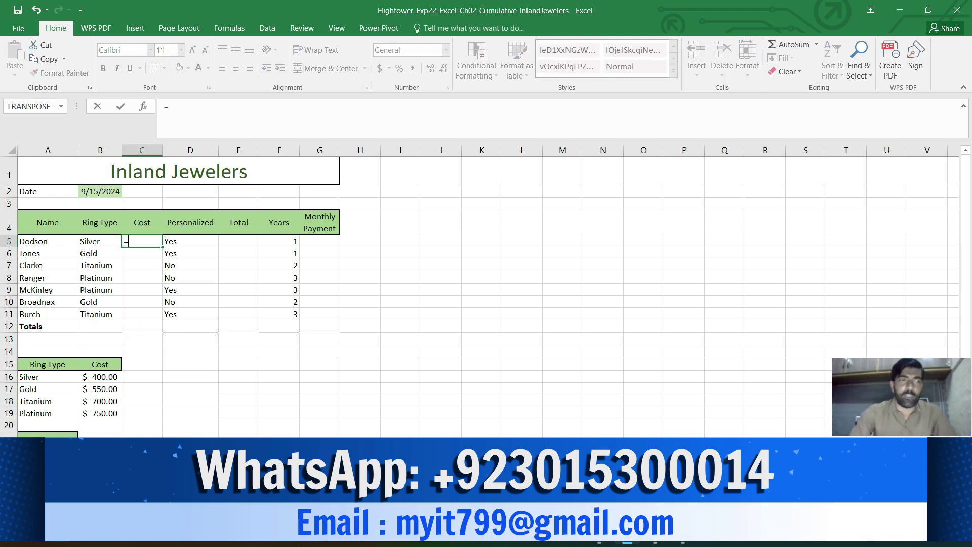
text(vloo)
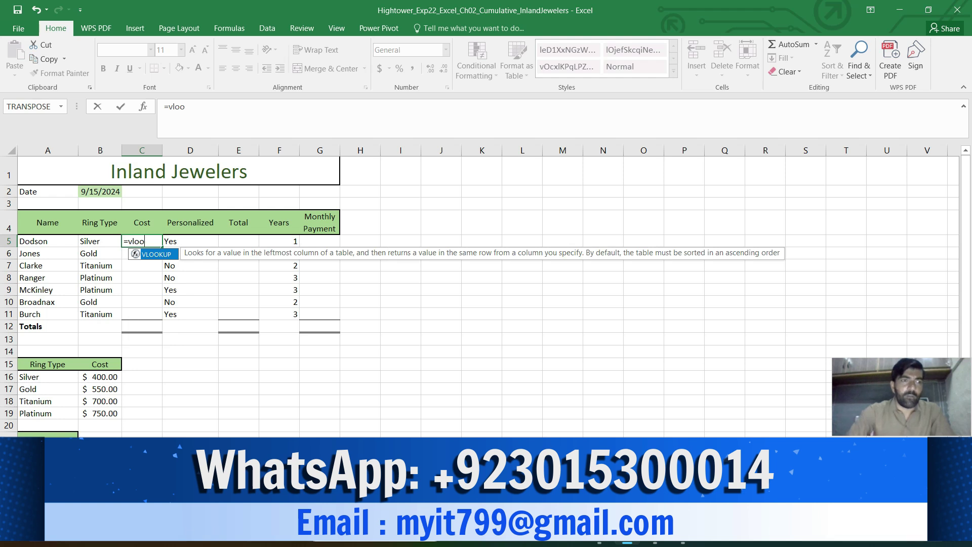
key(Tab)
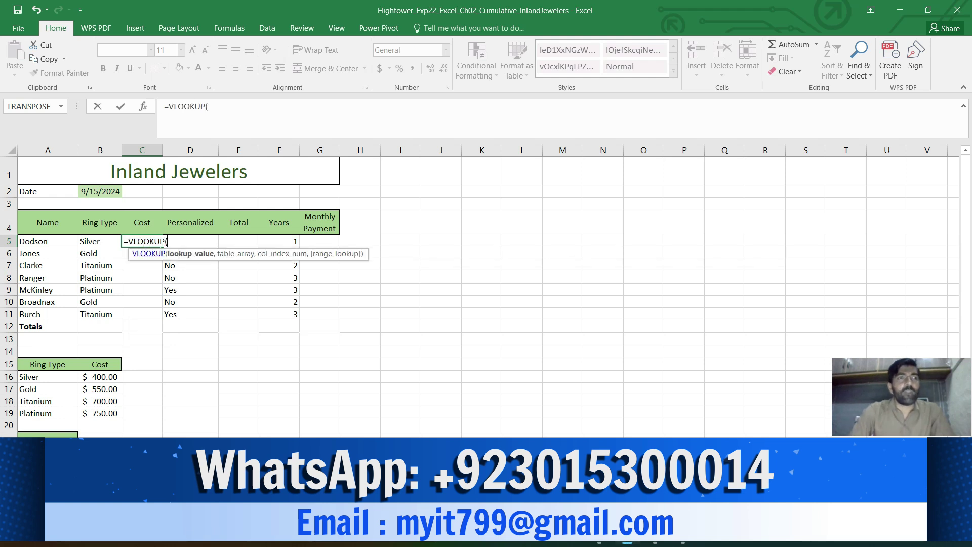
key(ctrl+a)
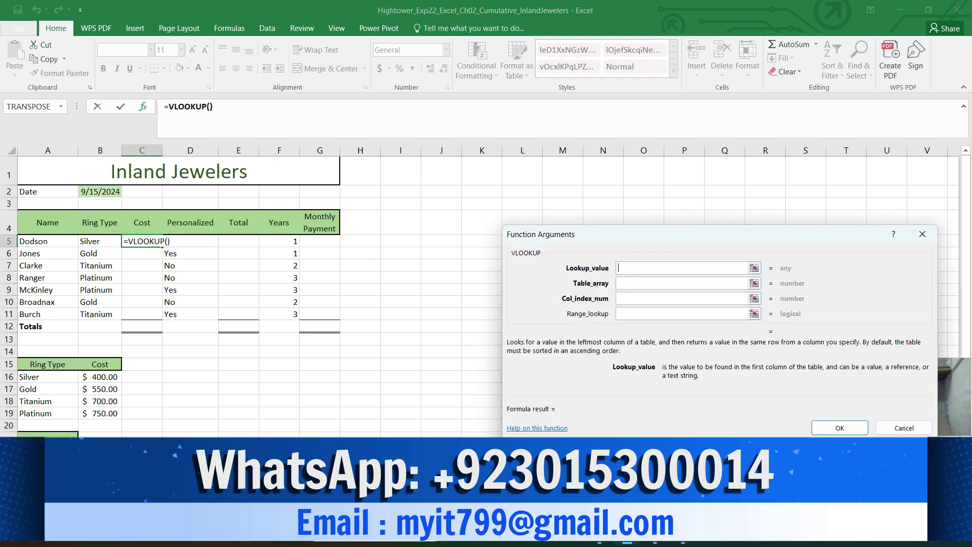
click(100, 241)
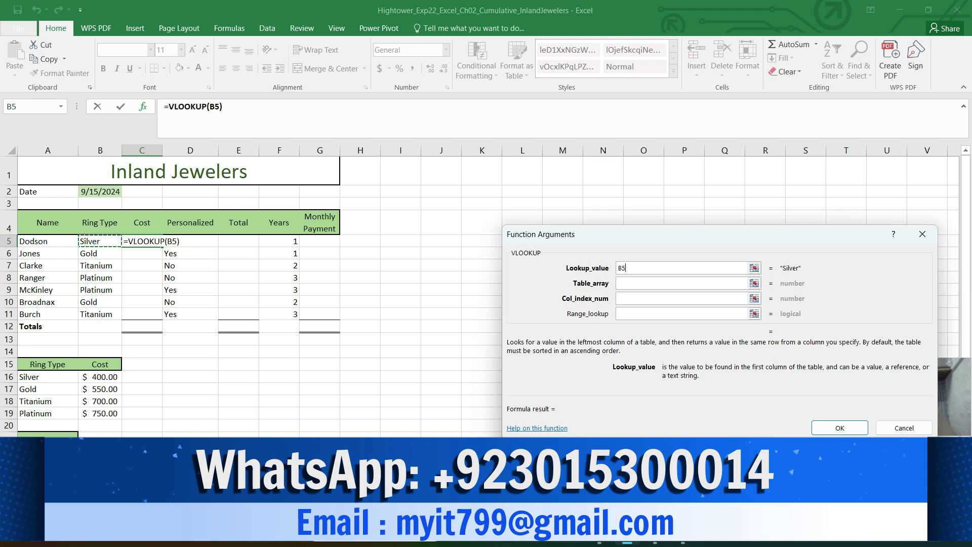
Complete the VLOOKUP in C5 with table array A$16:B$19, column index 2 and an exact match (false)
key(Tab)
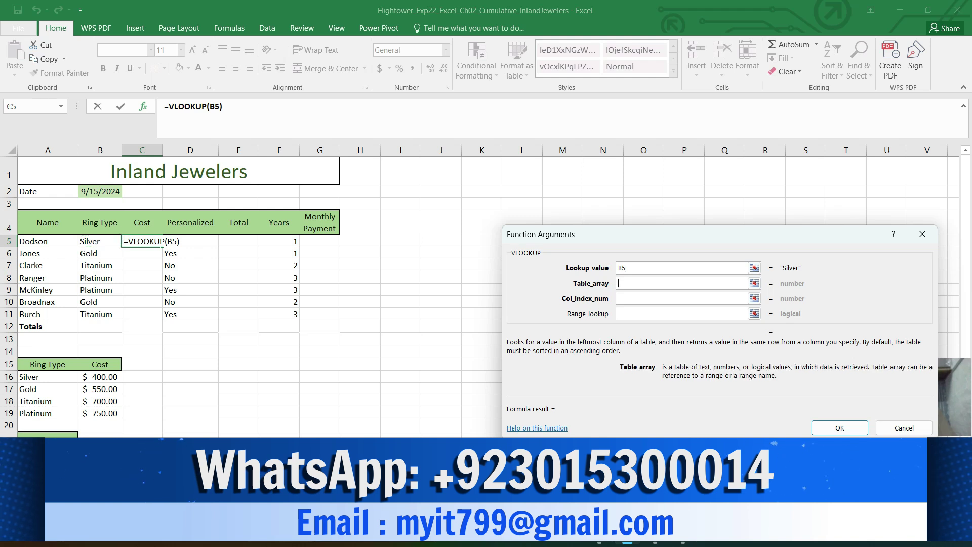
drag(30, 376, 109, 414)
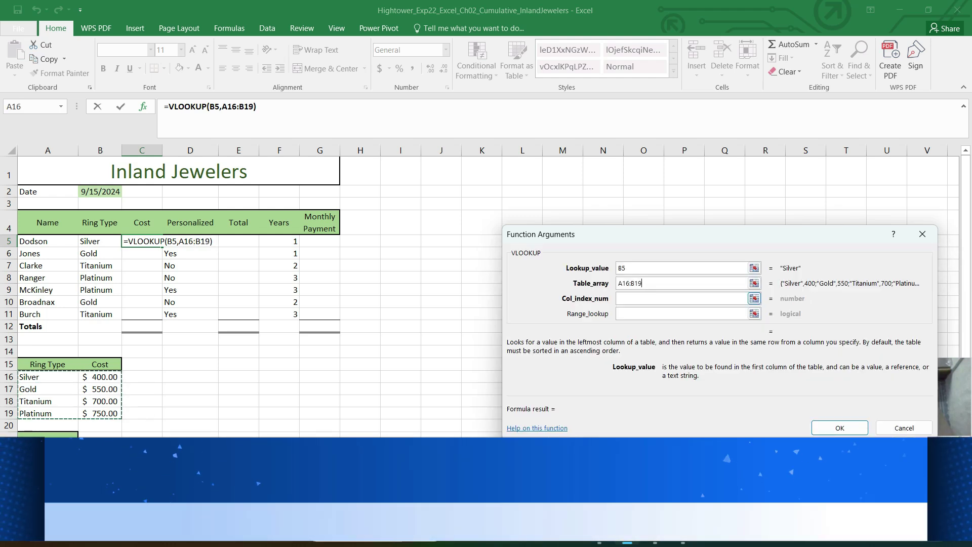
key(Tab)
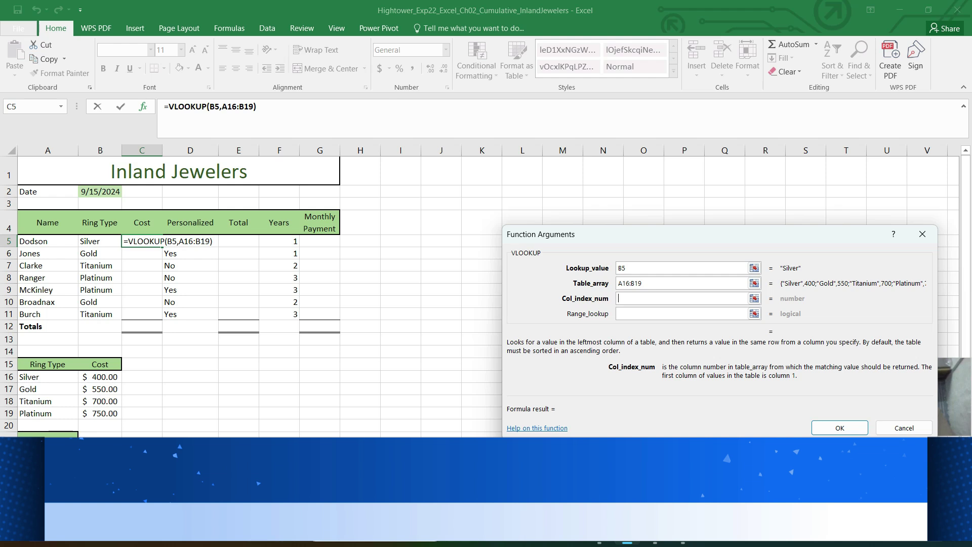
text(2)
key(Tab)
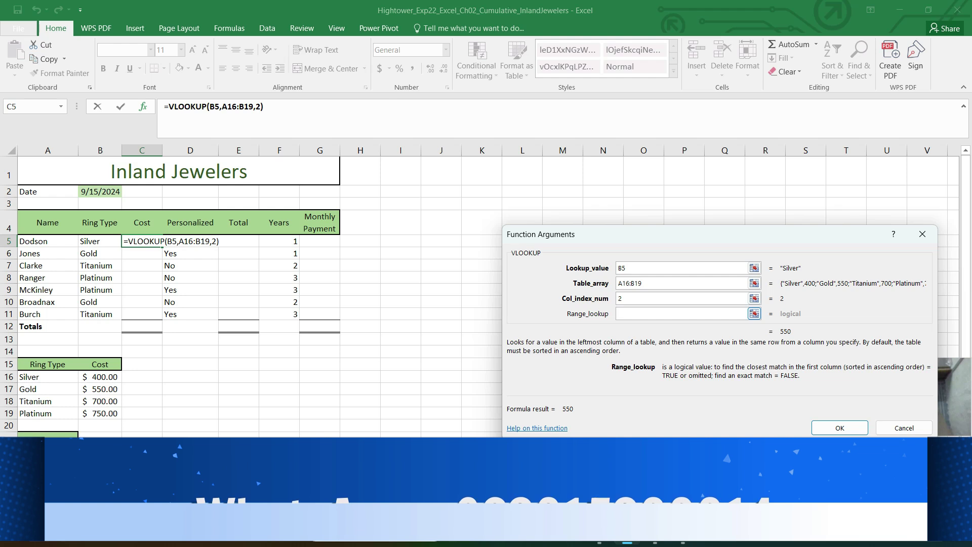
text(fa)
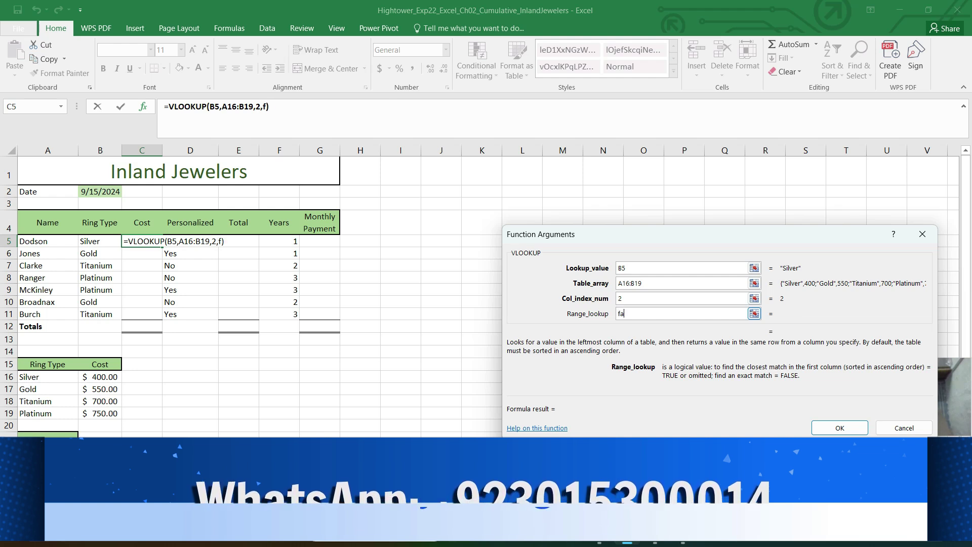
text(lse)
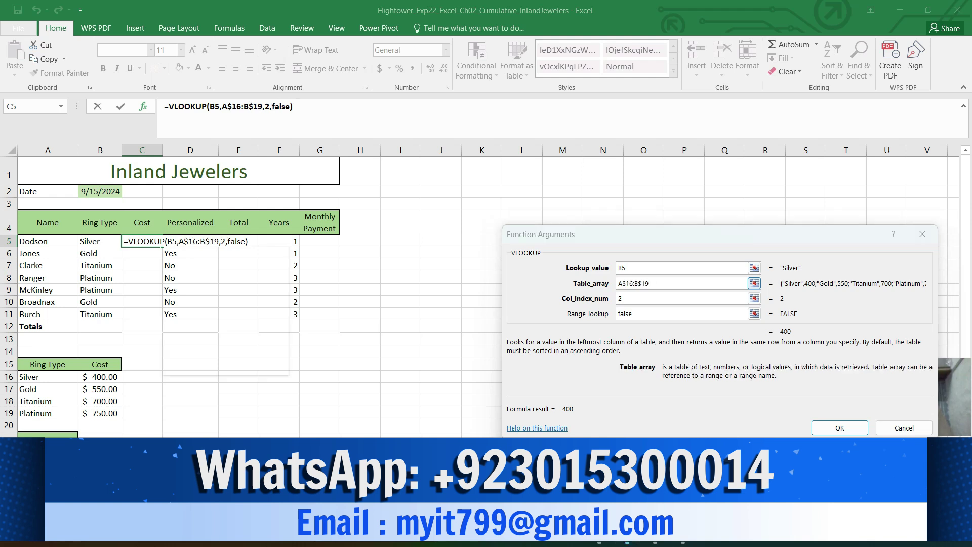
key(shift+F10)
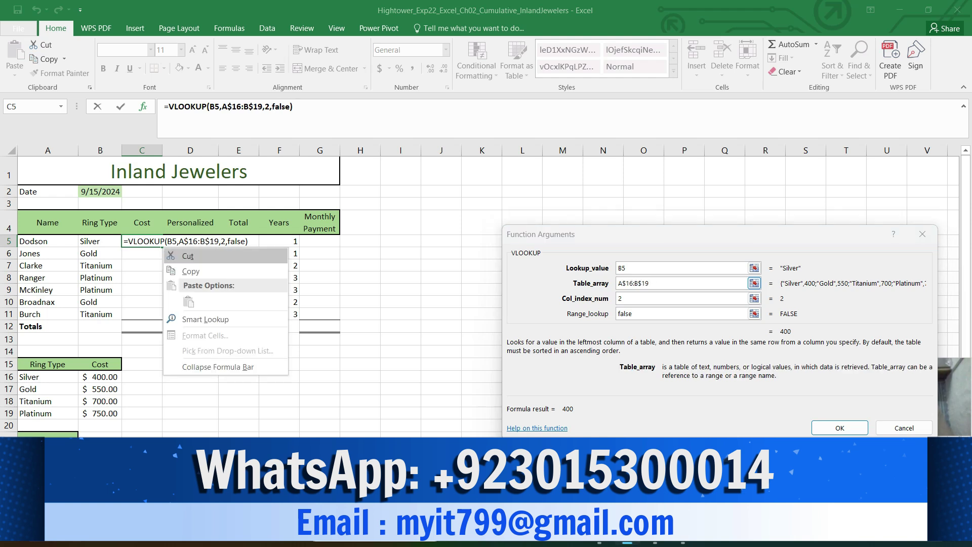
key(Escape)
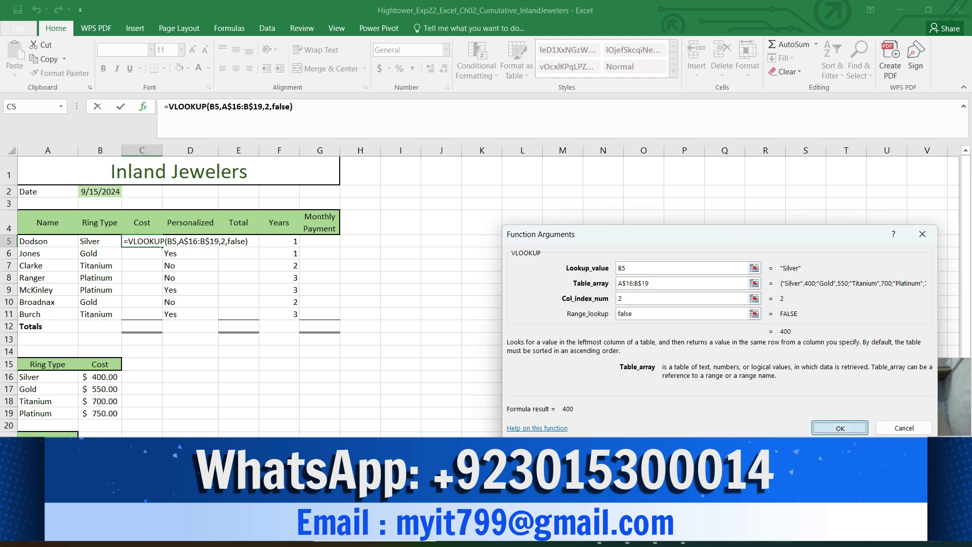
key(Return)
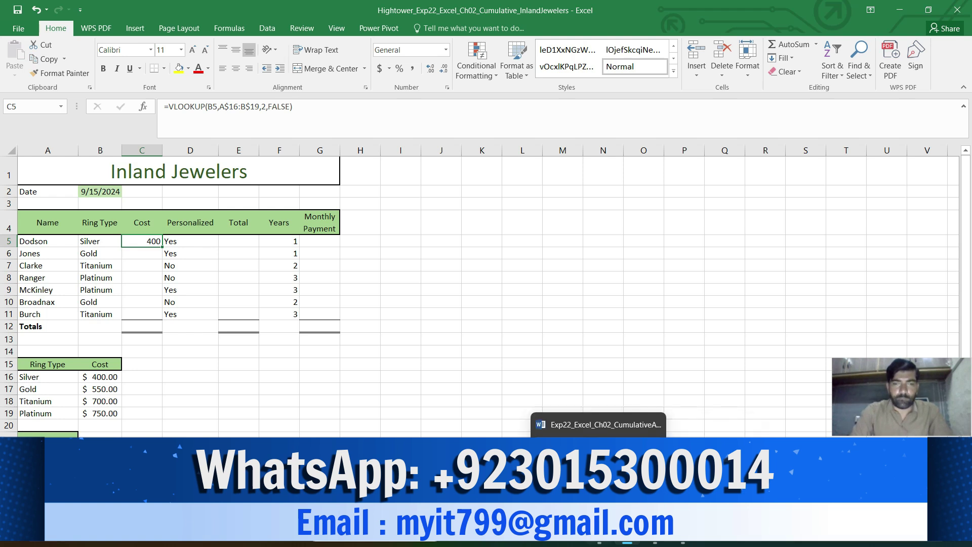
Switch to the Word instructions and format the step 5 fill instruction as bold, size 12, with yellow highlighting
click(599, 540)
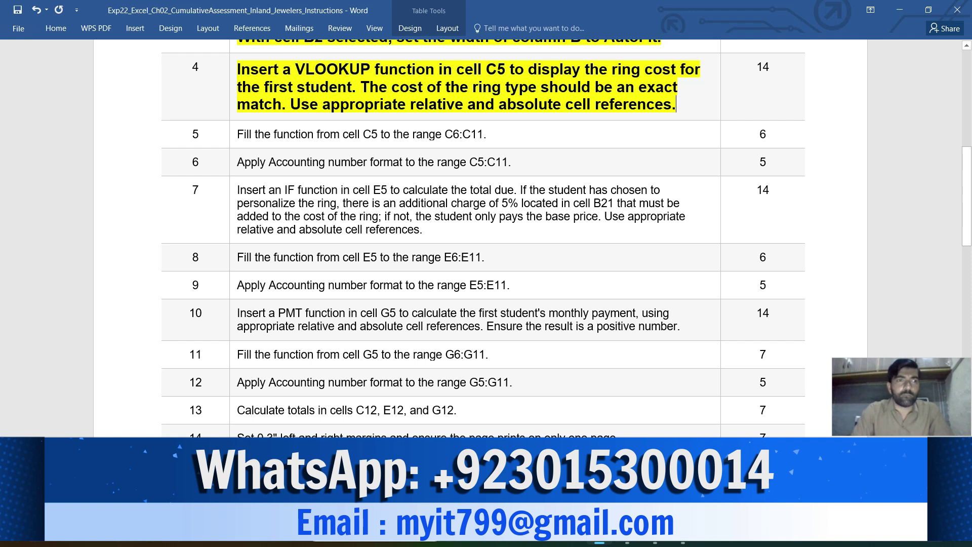
click(233, 134)
click(240, 117)
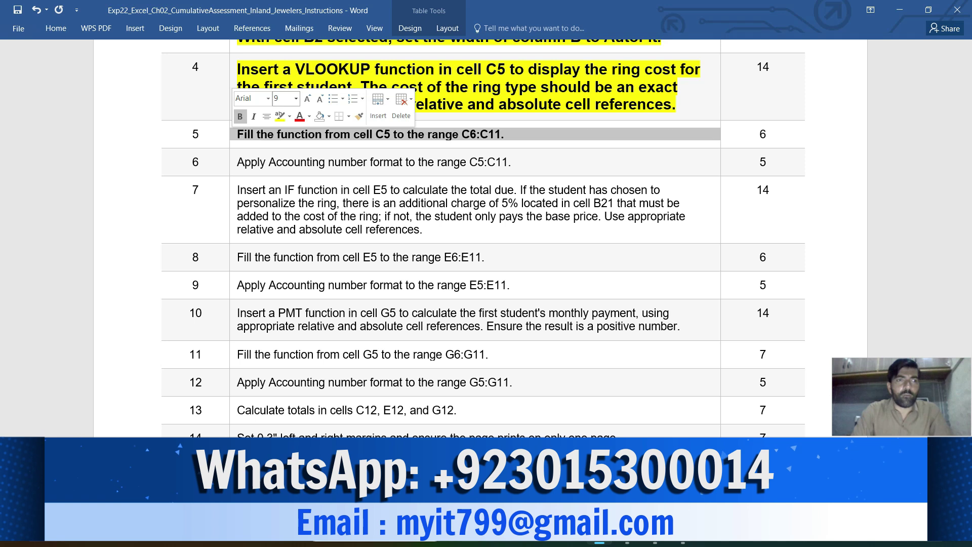
click(296, 98)
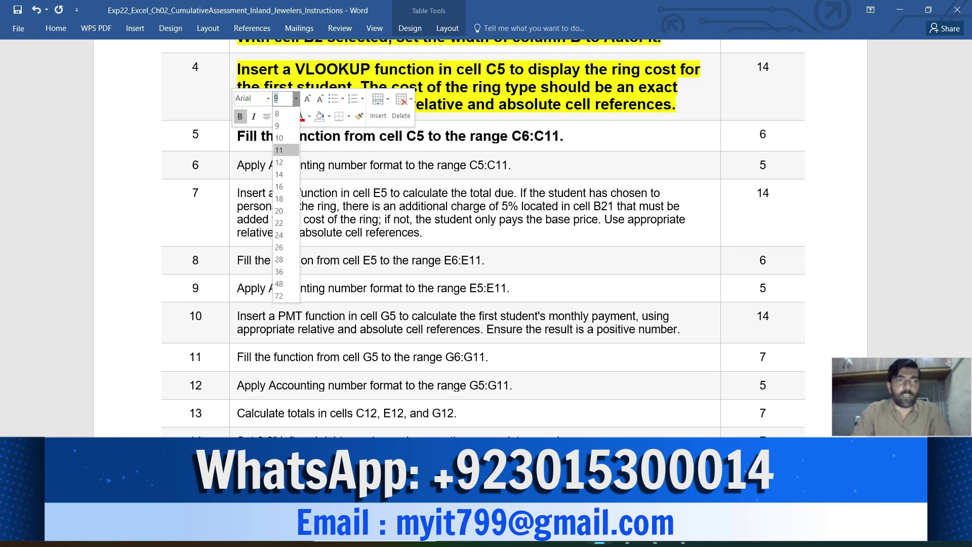
click(278, 162)
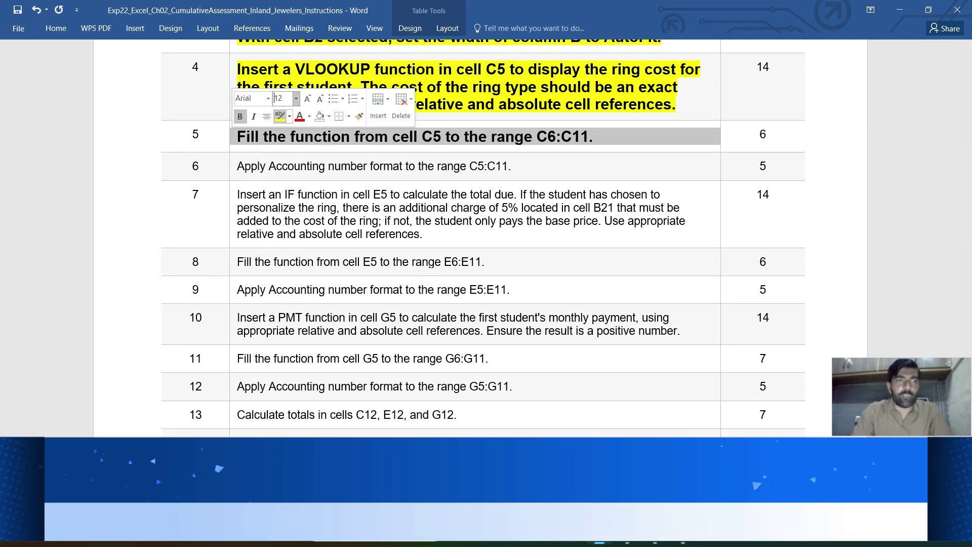
click(279, 116)
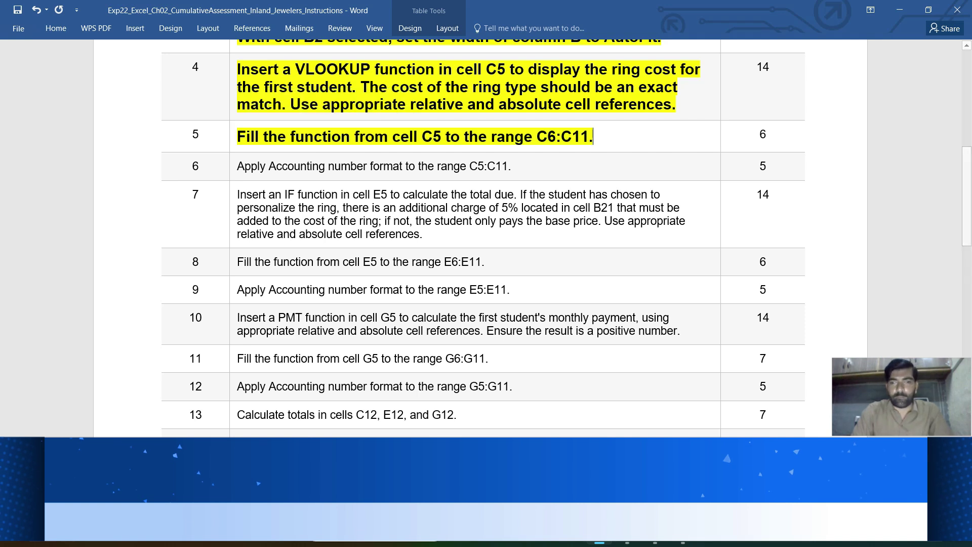
Switch to the Excel workbook and fill the VLOOKUP function from cell C5 down through C11
scroll(482, 238, down, 3)
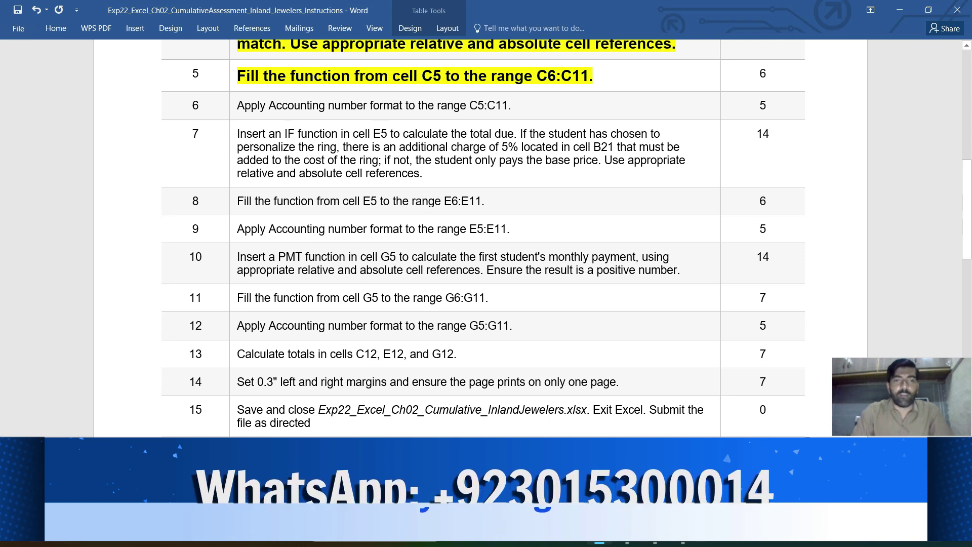
click(627, 542)
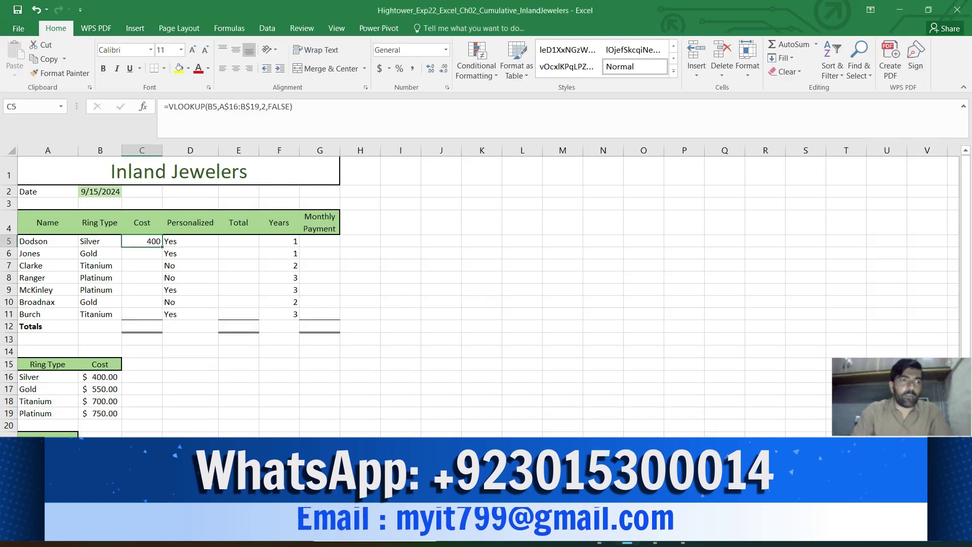
drag(162, 247, 162, 319)
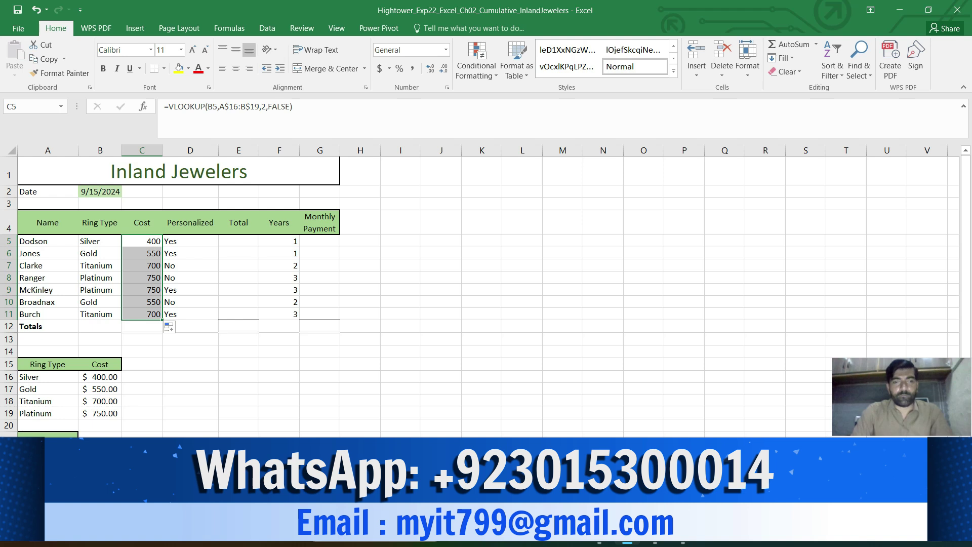
Switch to the Word instructions and format the step 6 Accounting format text as bold, size 12, with yellow highlighting
mouse_move(599, 532)
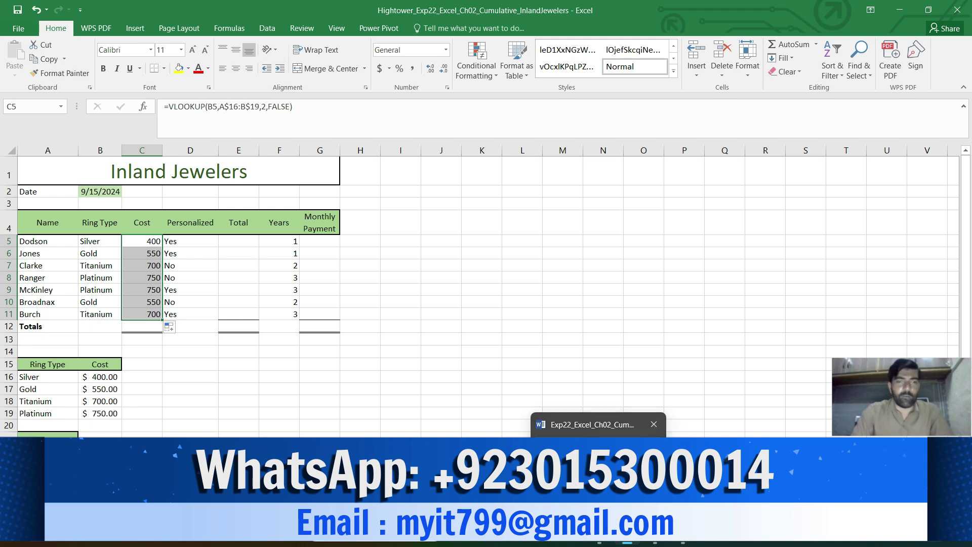
click(598, 532)
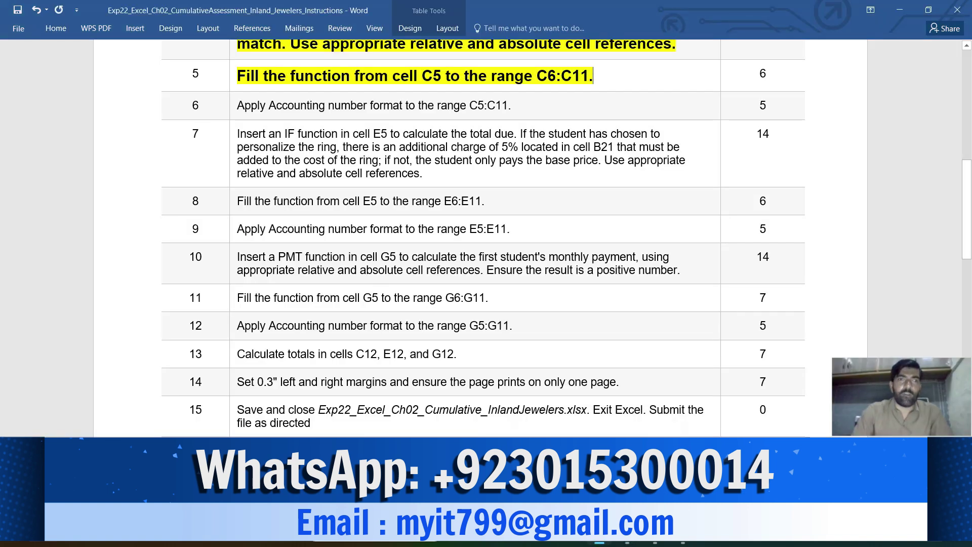
triple_click(355, 106)
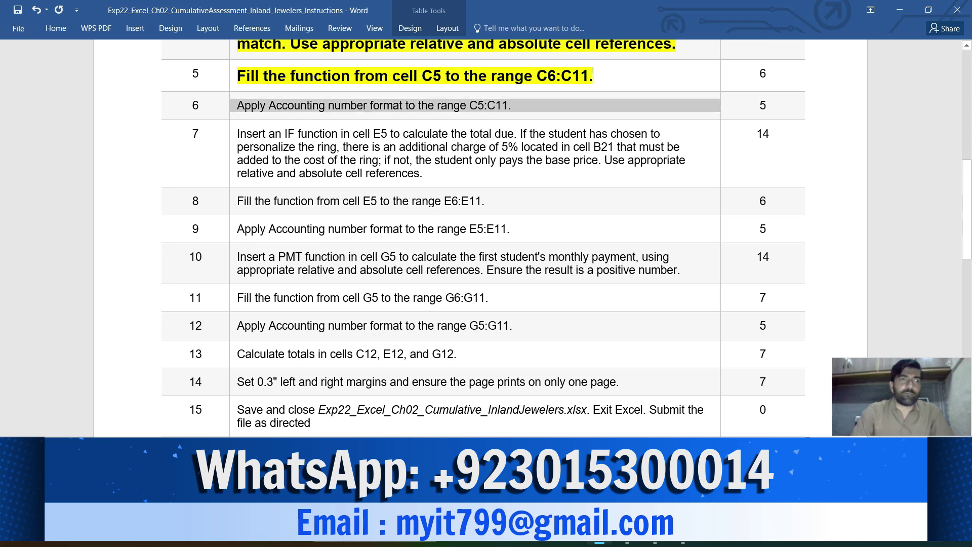
click(242, 87)
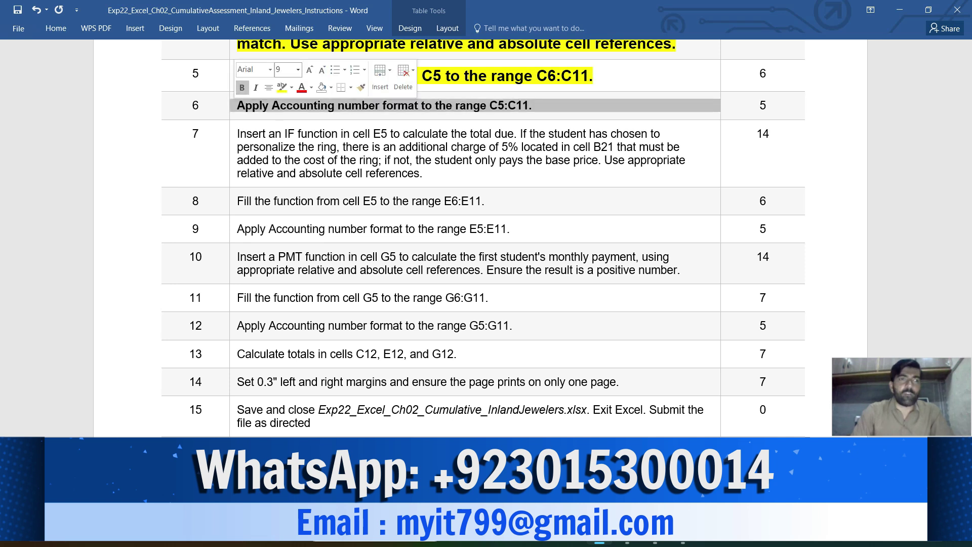
click(297, 69)
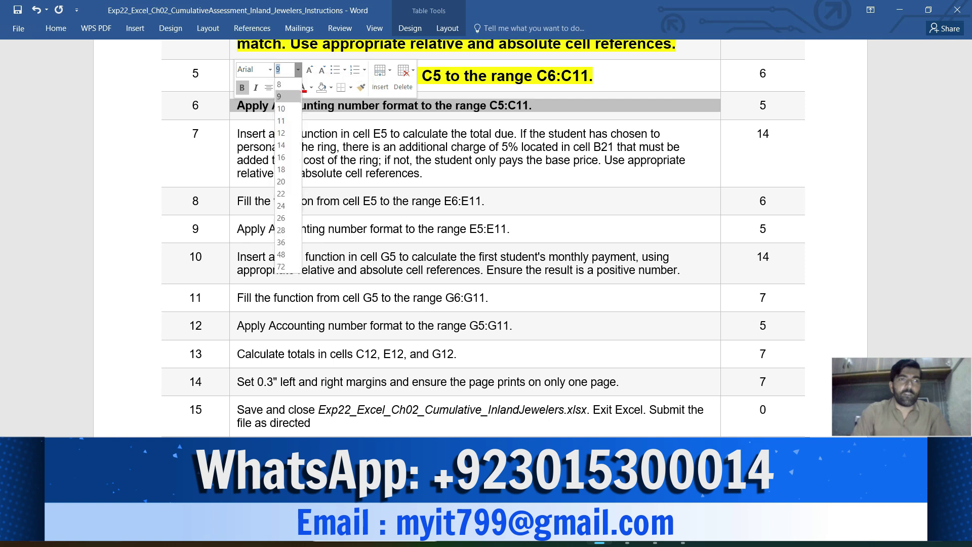
click(281, 133)
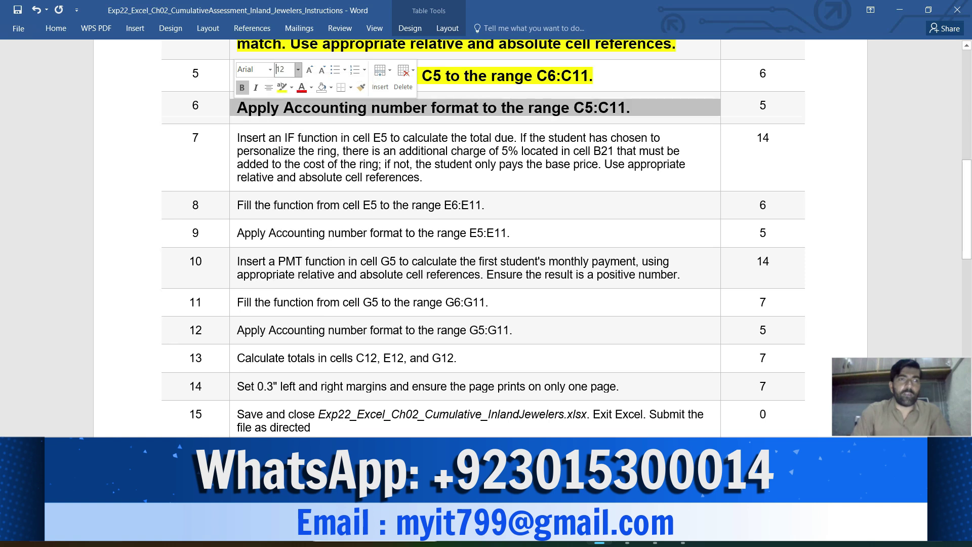
click(282, 87)
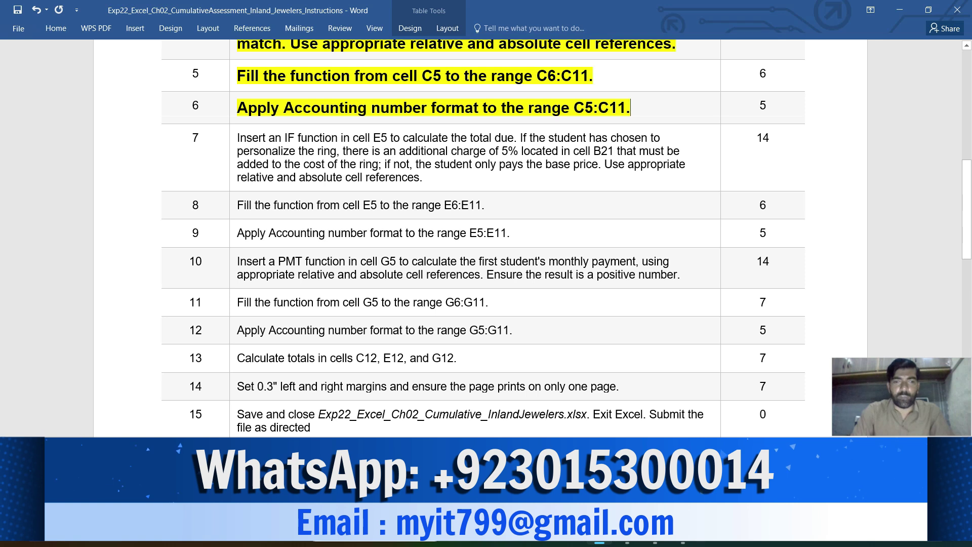
Switch to the Excel workbook and apply the Accounting number format to the range C5:C11
click(627, 543)
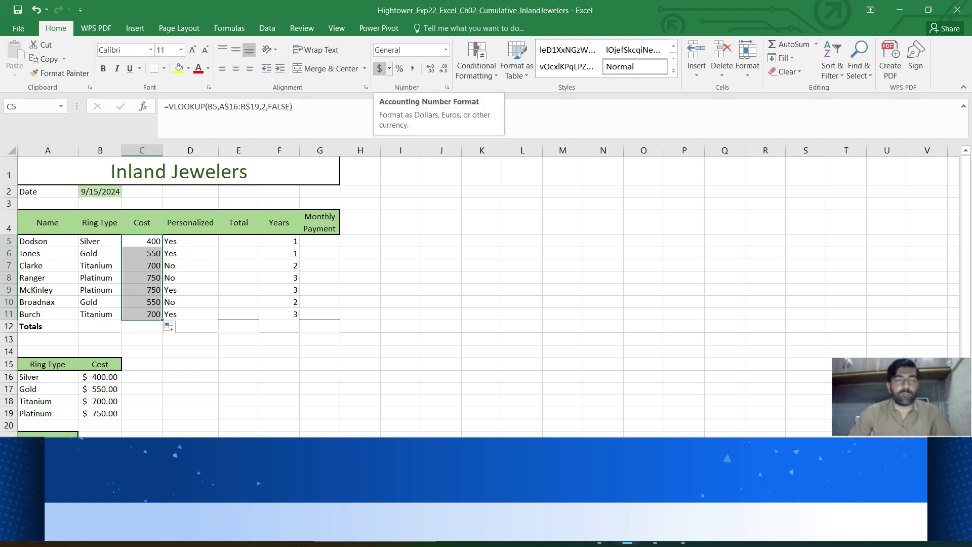
click(379, 68)
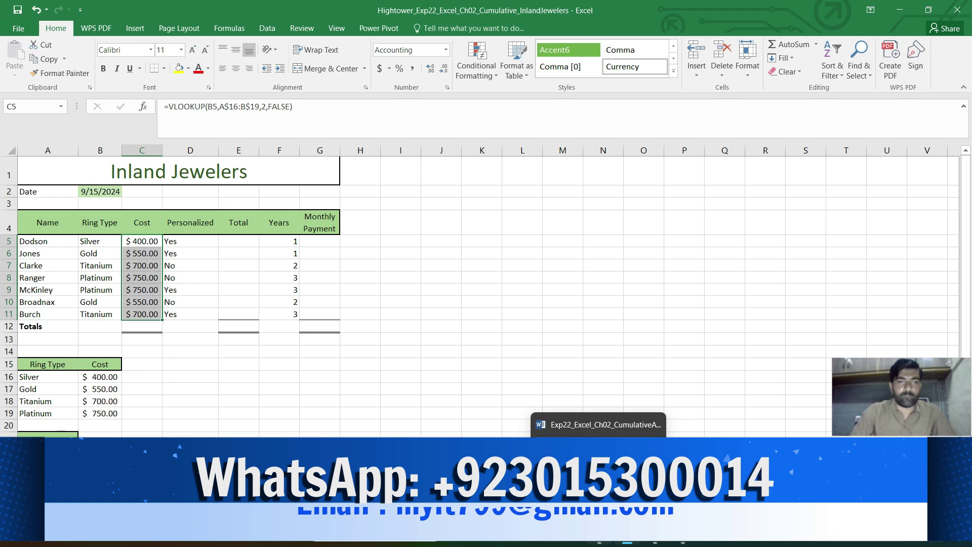
Switch to the Word instructions and format the step 7 IF function text as bold, size 12, with yellow highlighting
click(598, 537)
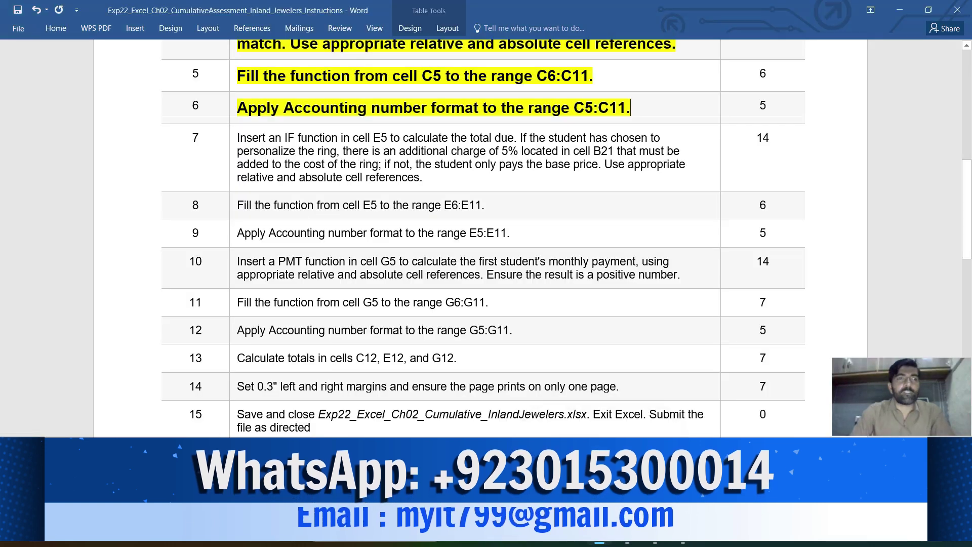
click(234, 139)
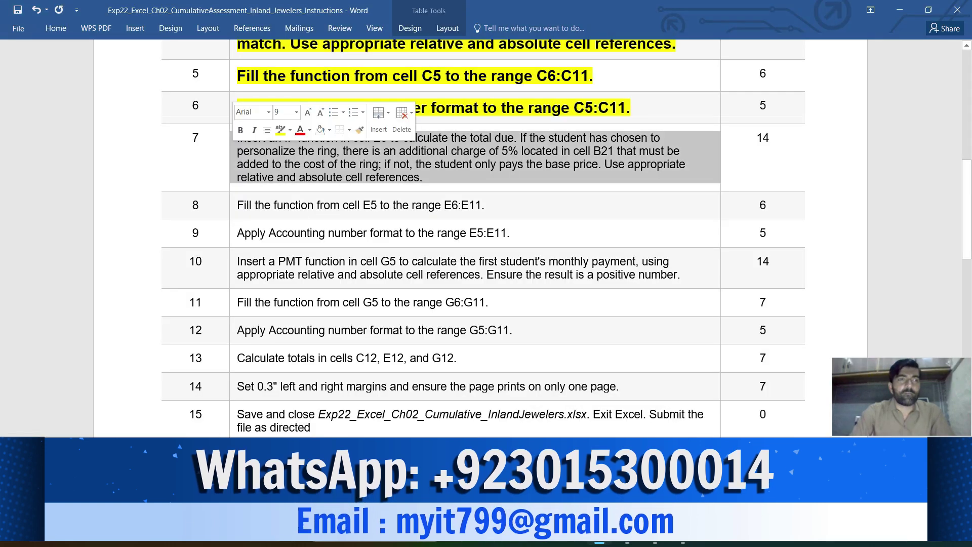
click(240, 130)
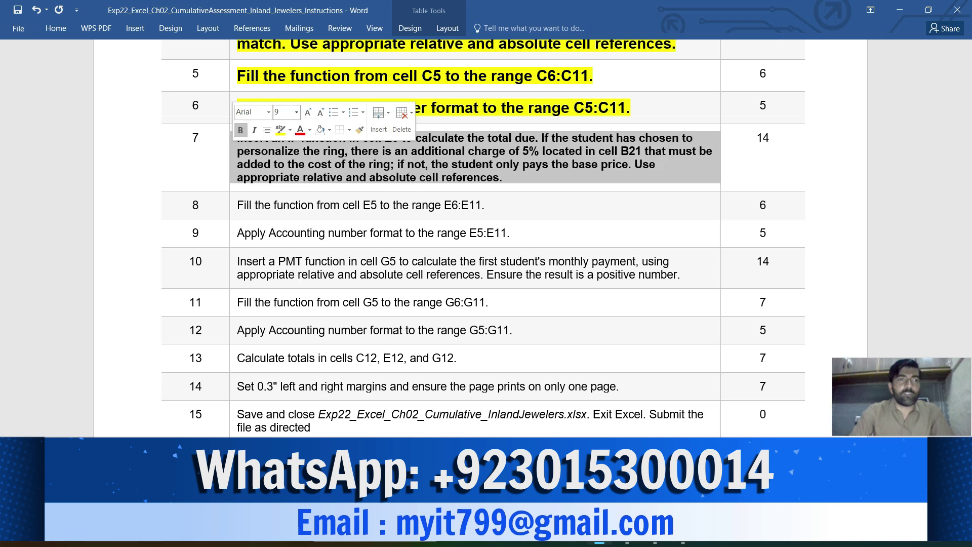
click(296, 112)
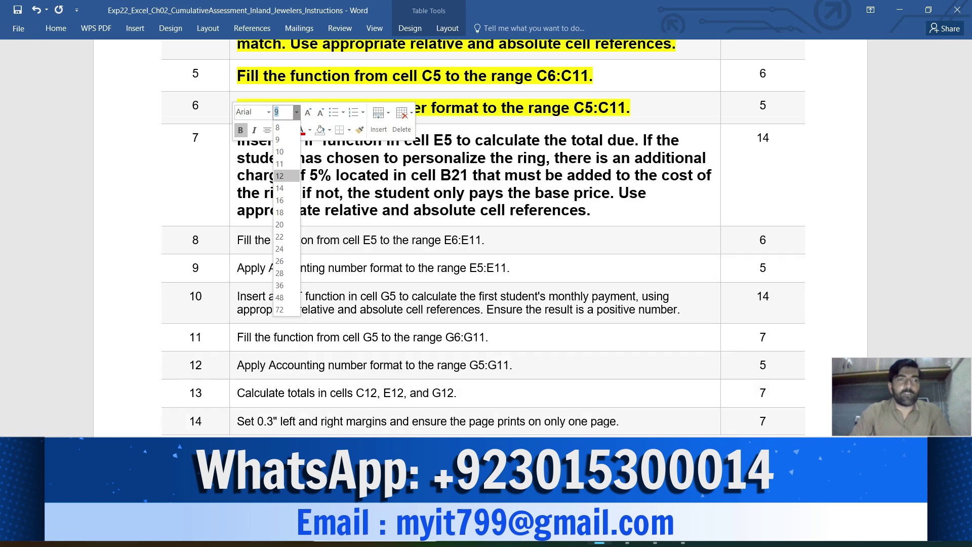
click(283, 162)
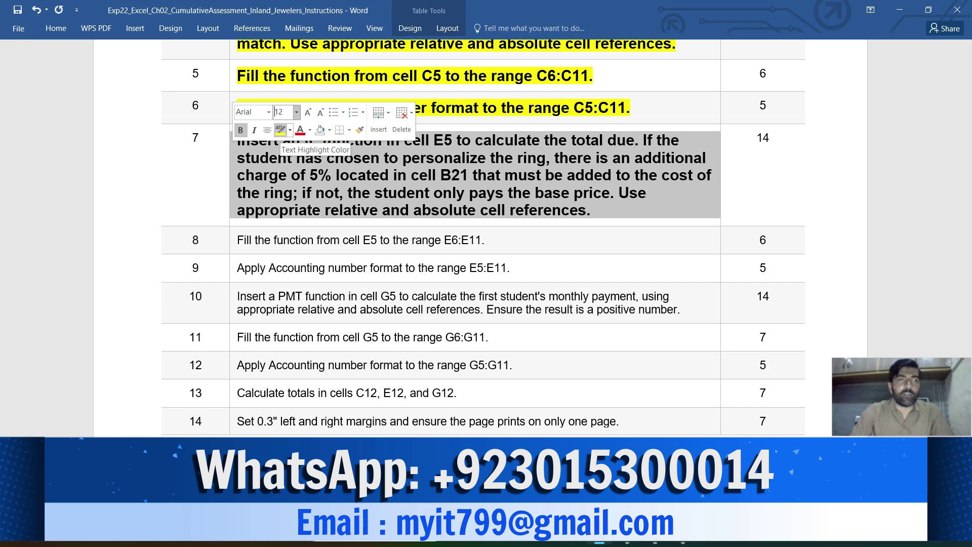
click(280, 130)
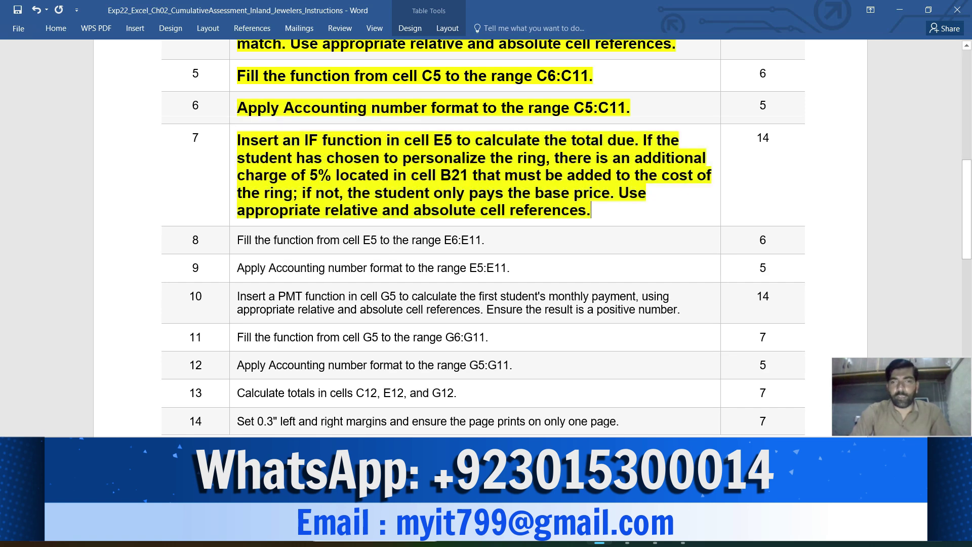
Switch to the Excel workbook and start an IF function in cell E5 with the logical test D5="yes"
scroll(481, 238, down, 3)
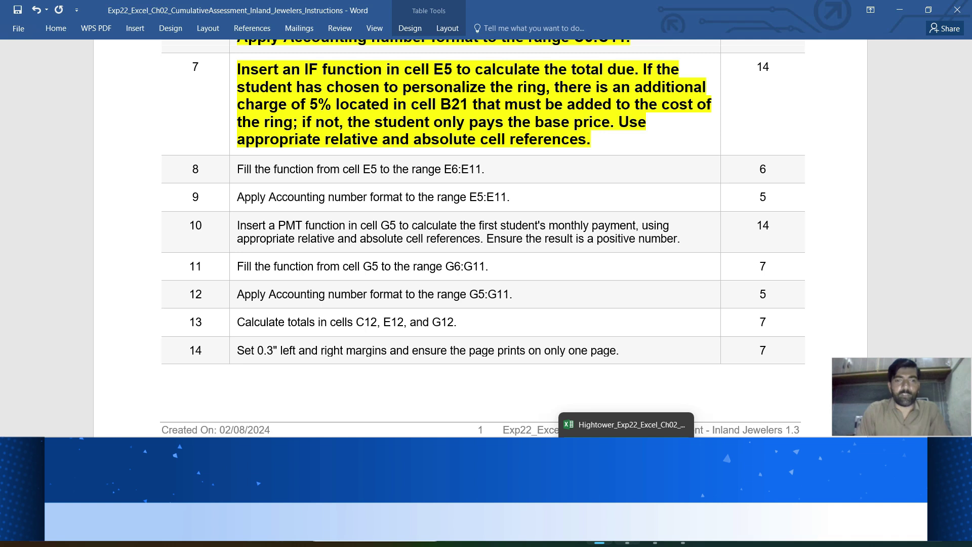
click(627, 534)
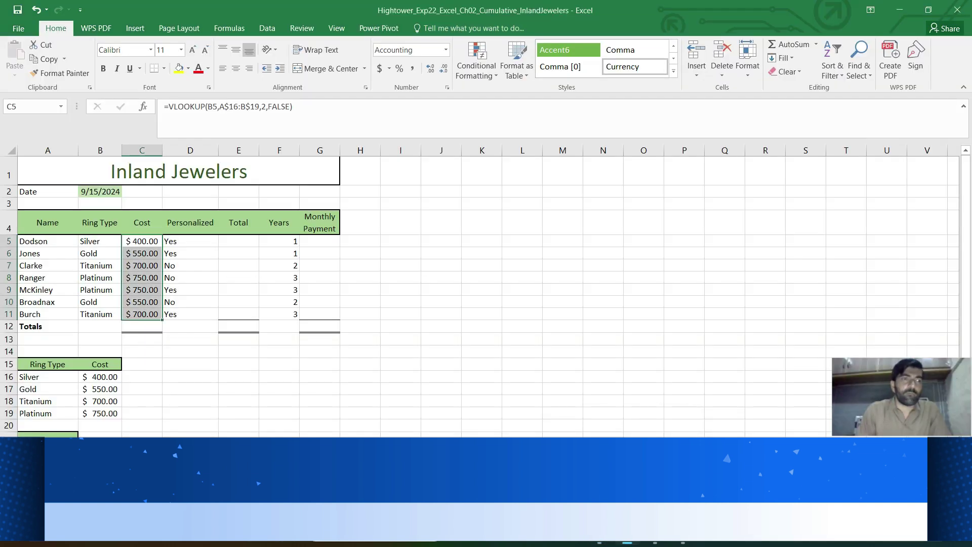
click(238, 241)
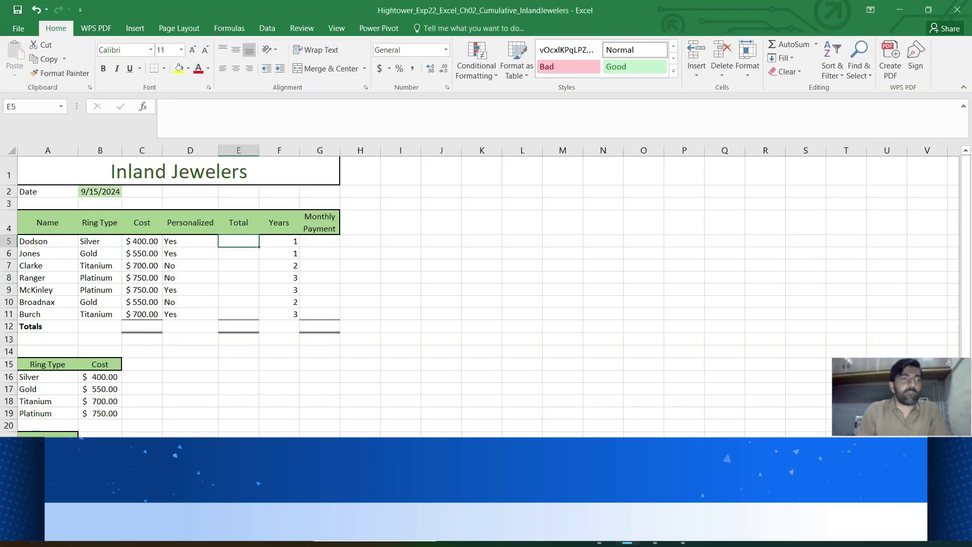
text(=if)
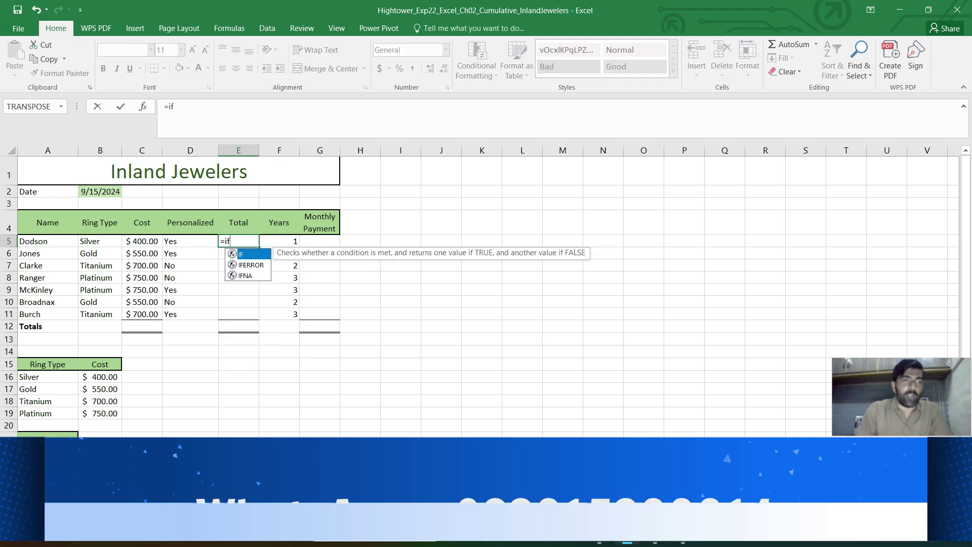
key(Tab)
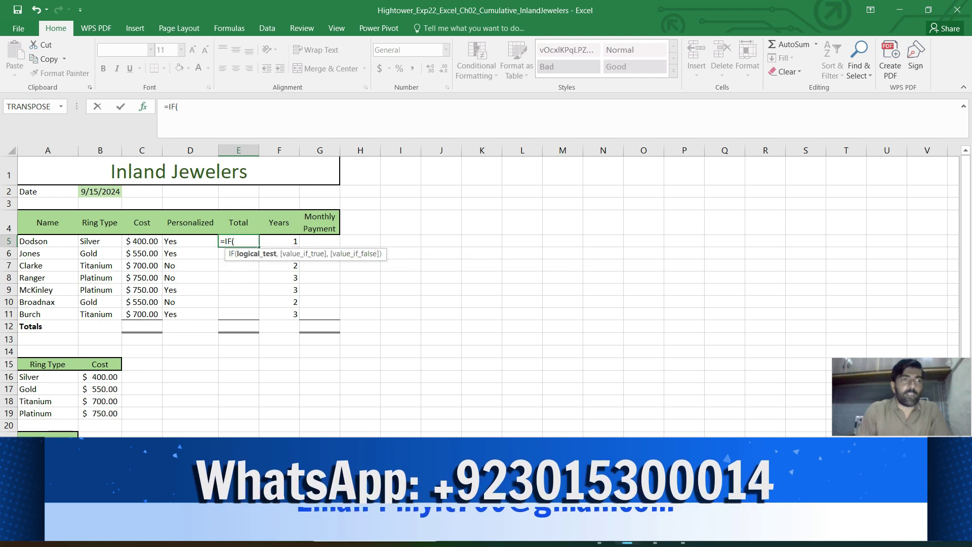
key(ctrl+a)
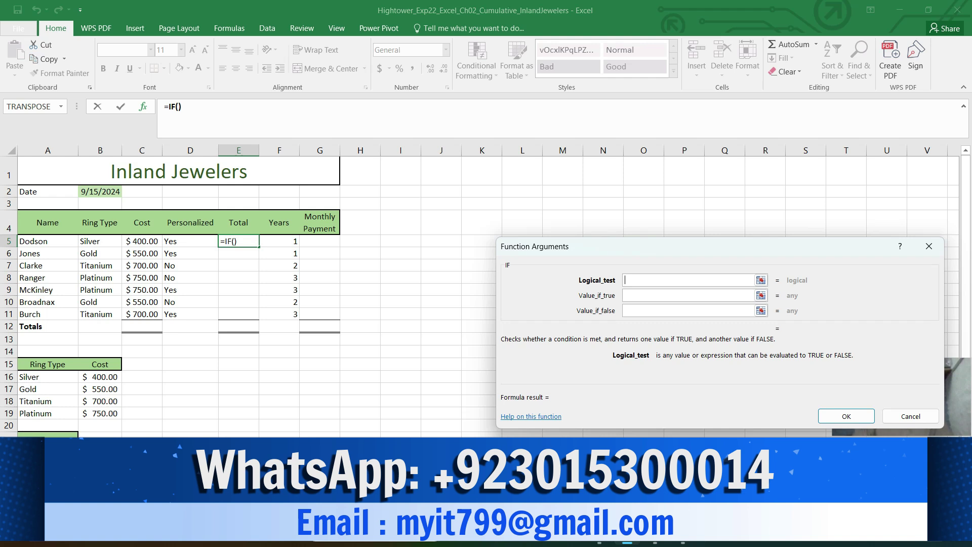
click(190, 241)
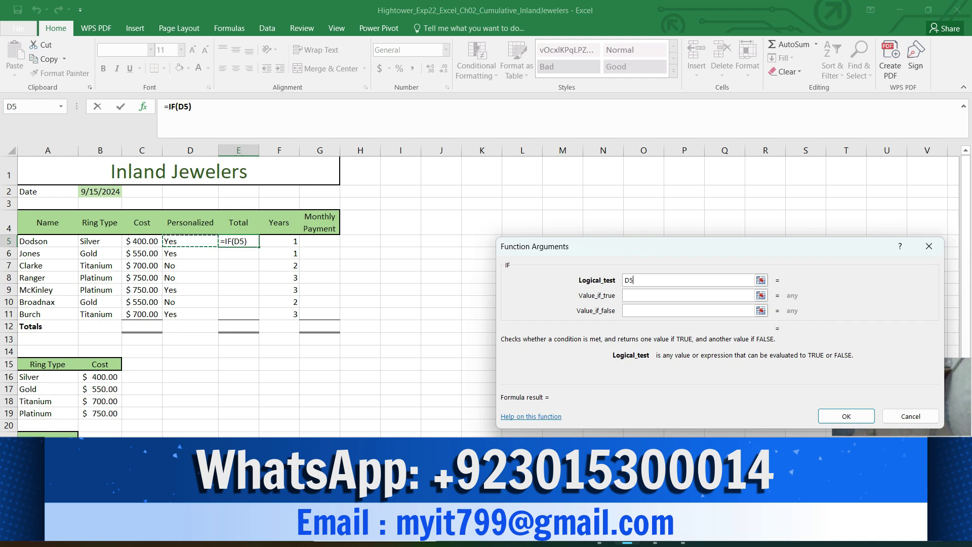
text(="y)
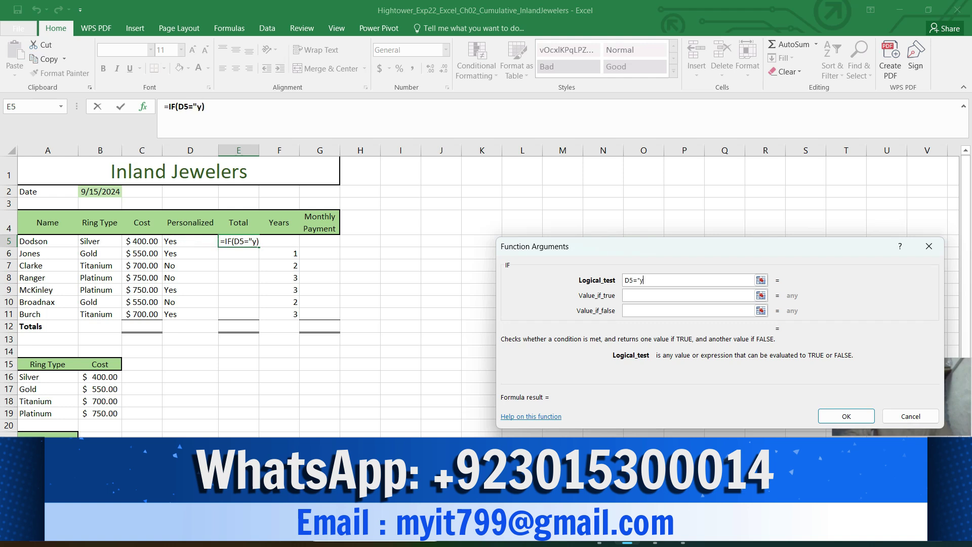
text(es")
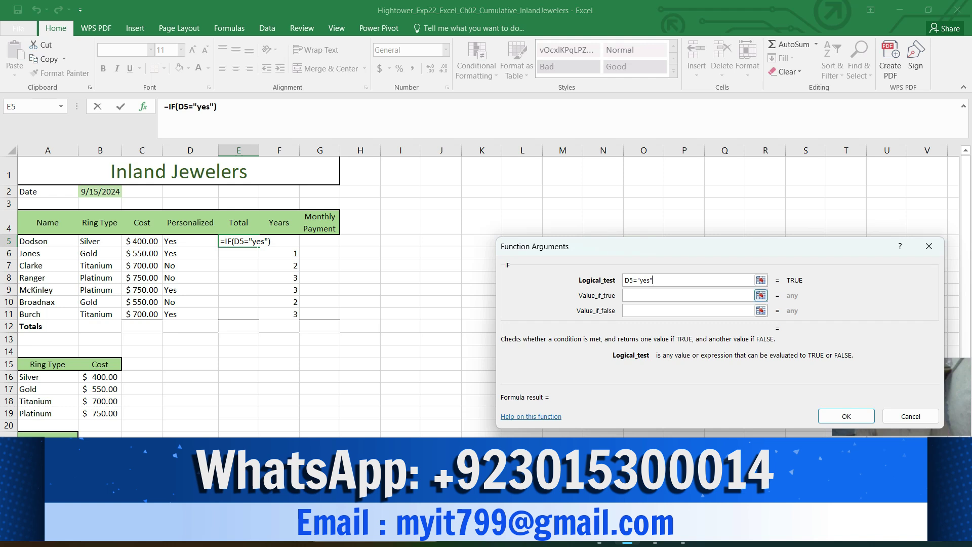
key(Tab)
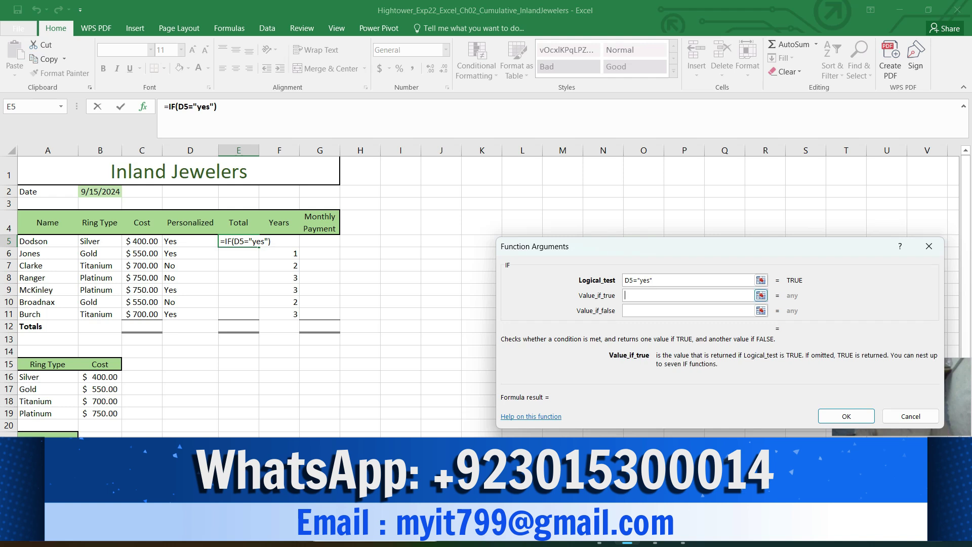
Complete the E5 IF function with C5+(B21*C5) as the value if true and C5 as the value if false
click(142, 241)
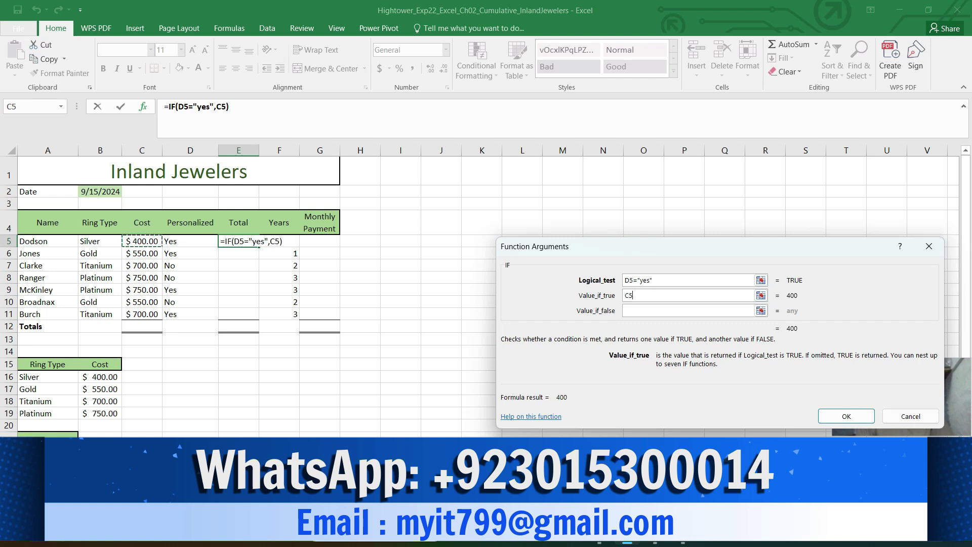
text(+()
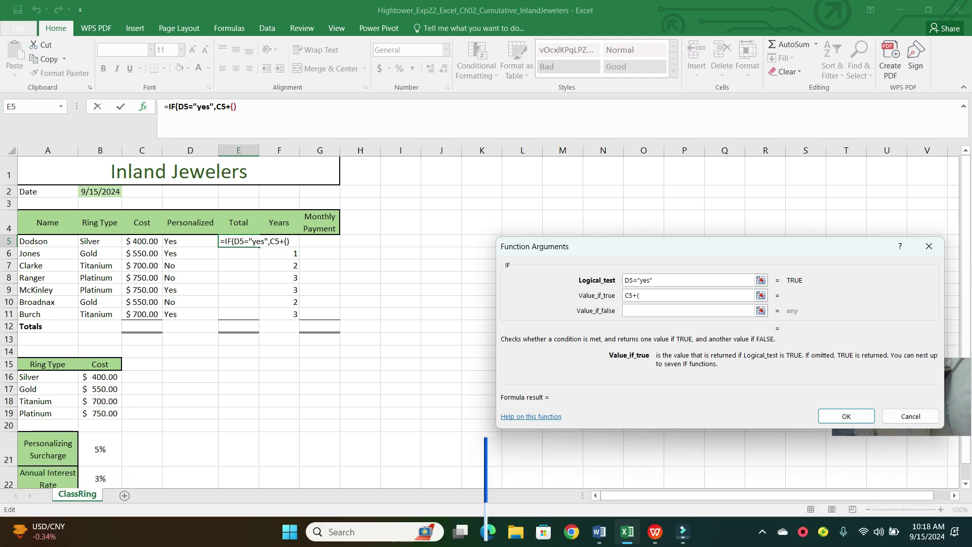
click(99, 448)
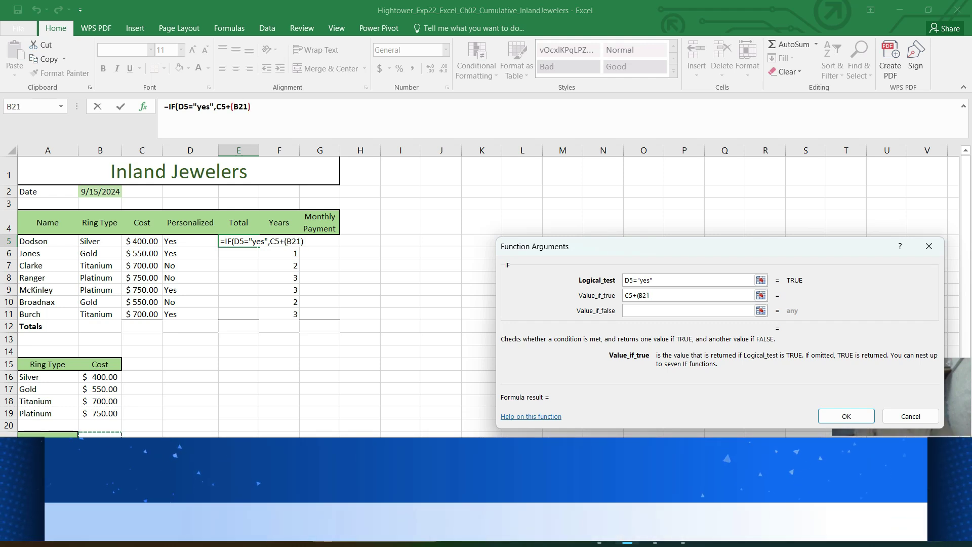
text(*)
click(141, 242)
text())
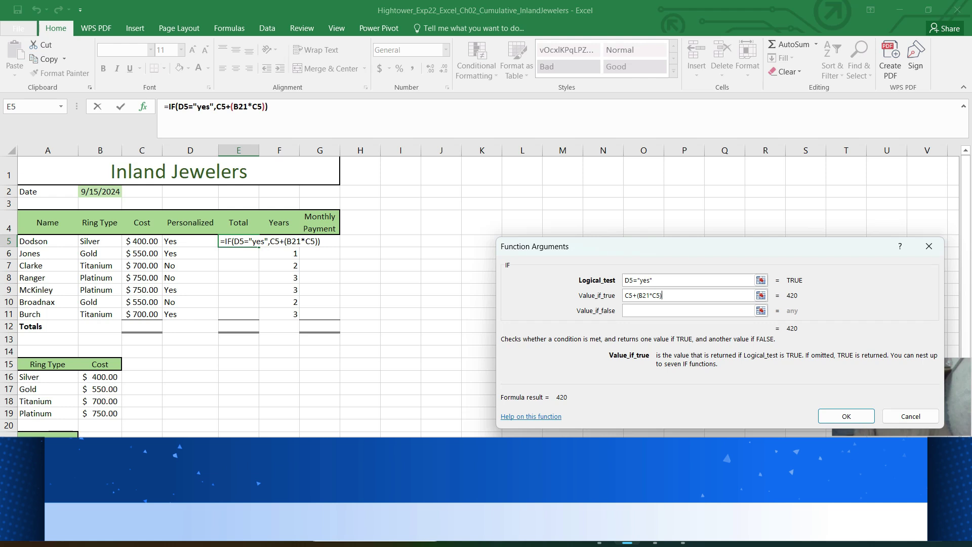
click(688, 310)
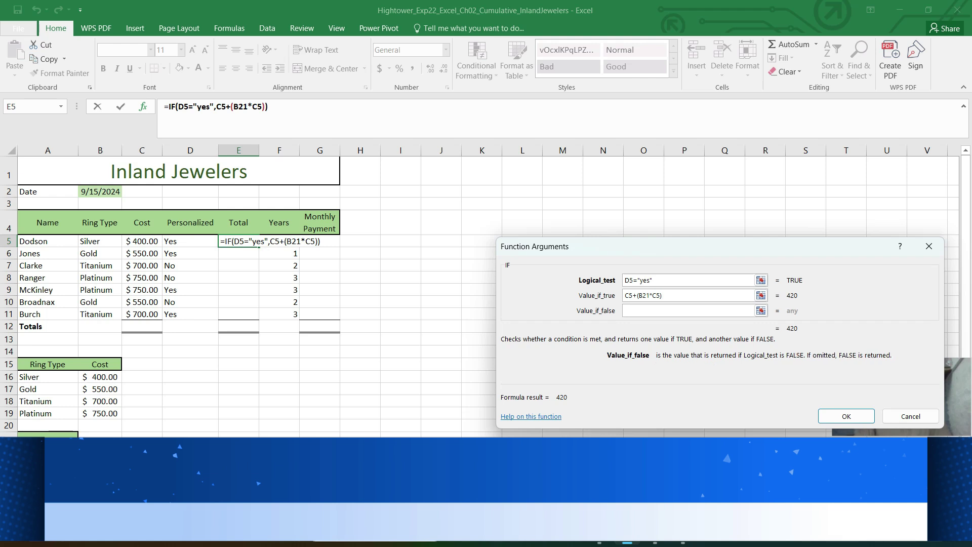
click(142, 241)
click(846, 416)
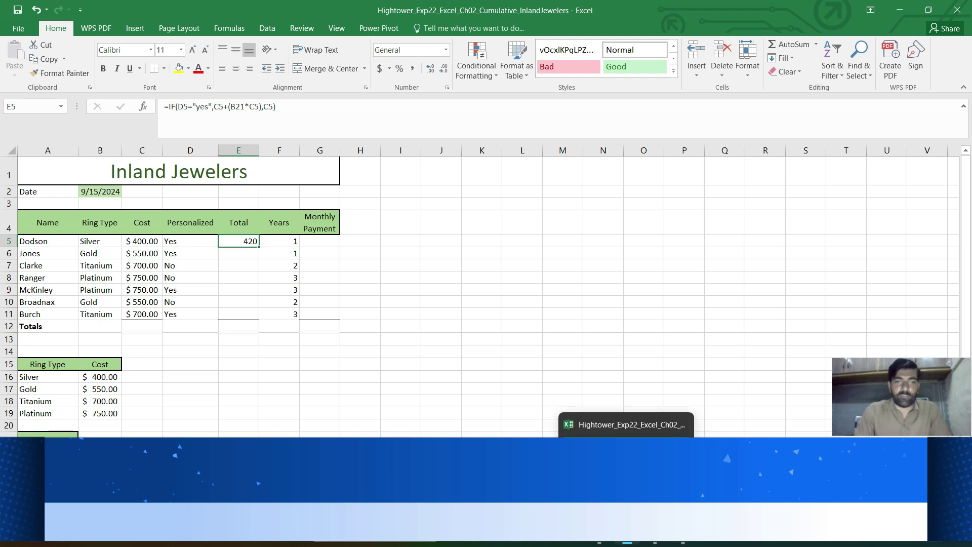
Switch to the Word instructions and format the step 8 fill function text as bold, size 12, with yellow highlighting
click(598, 542)
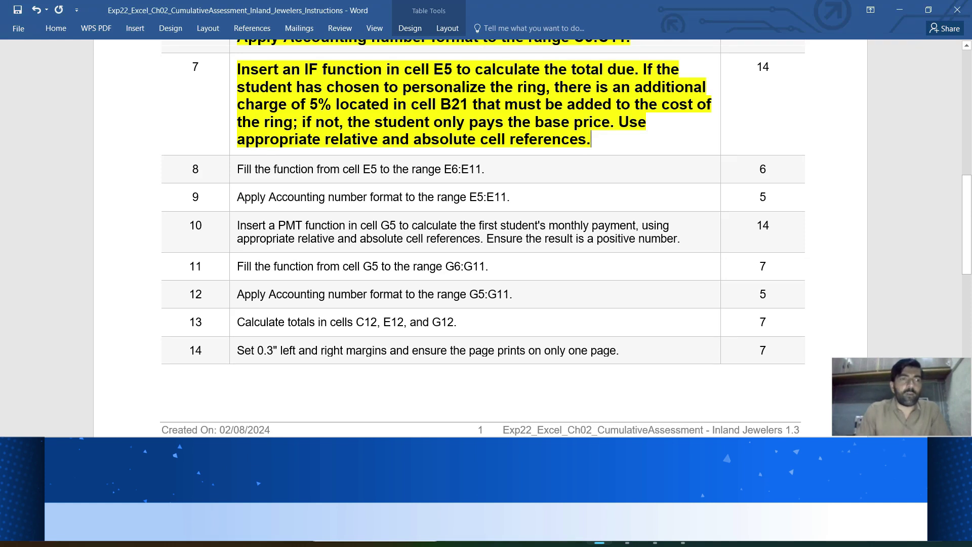
click(233, 169)
click(238, 149)
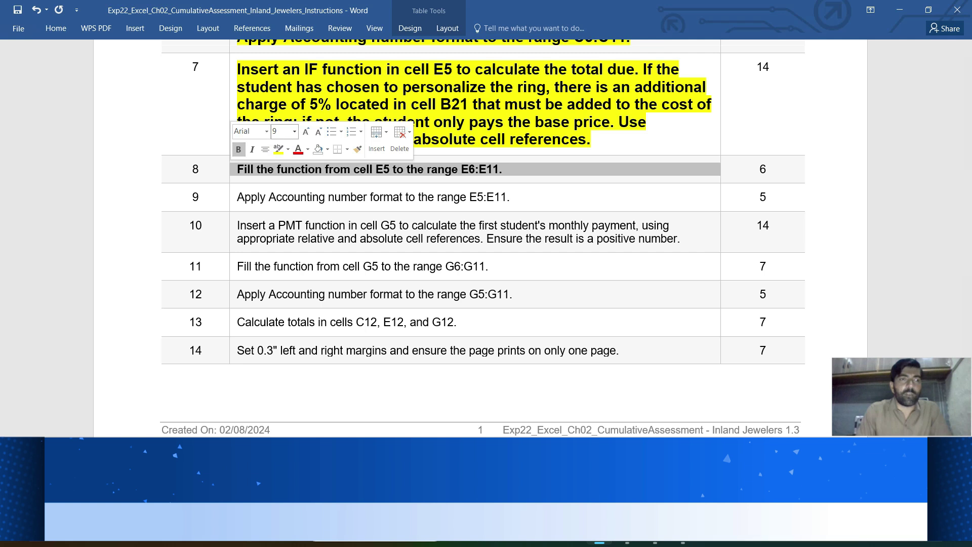
click(294, 131)
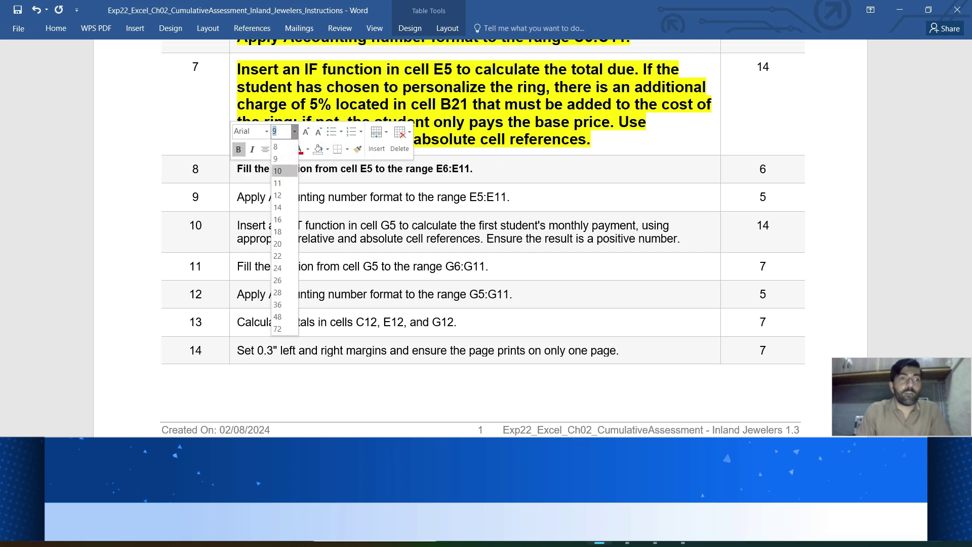
click(277, 195)
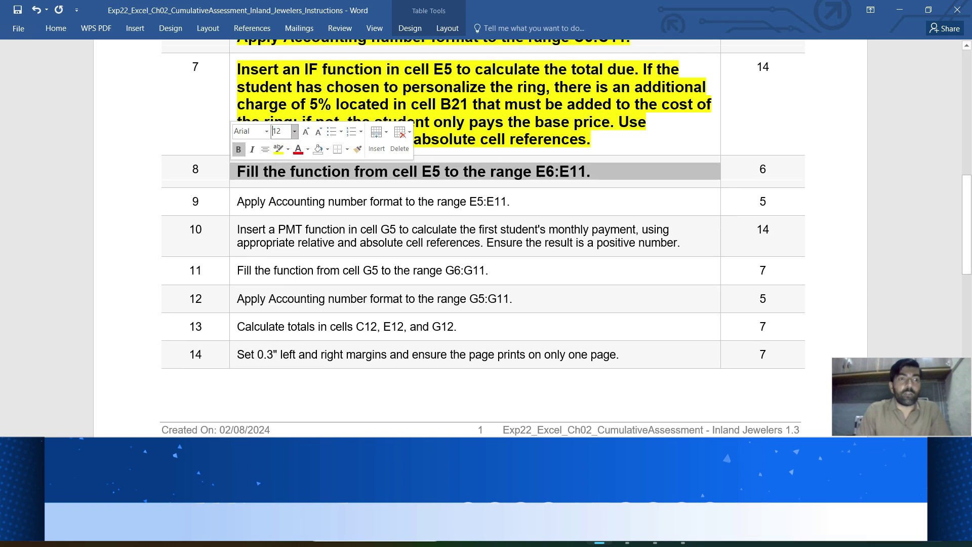
click(278, 149)
click(590, 169)
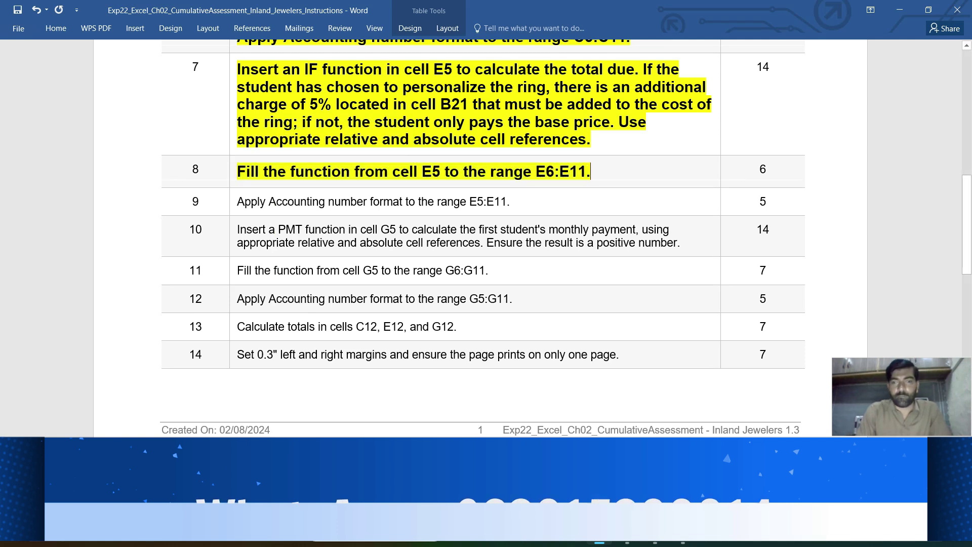
Switch to the Excel workbook and fill the IF function from cell E5 down through E11
scroll(483, 238, down, 4)
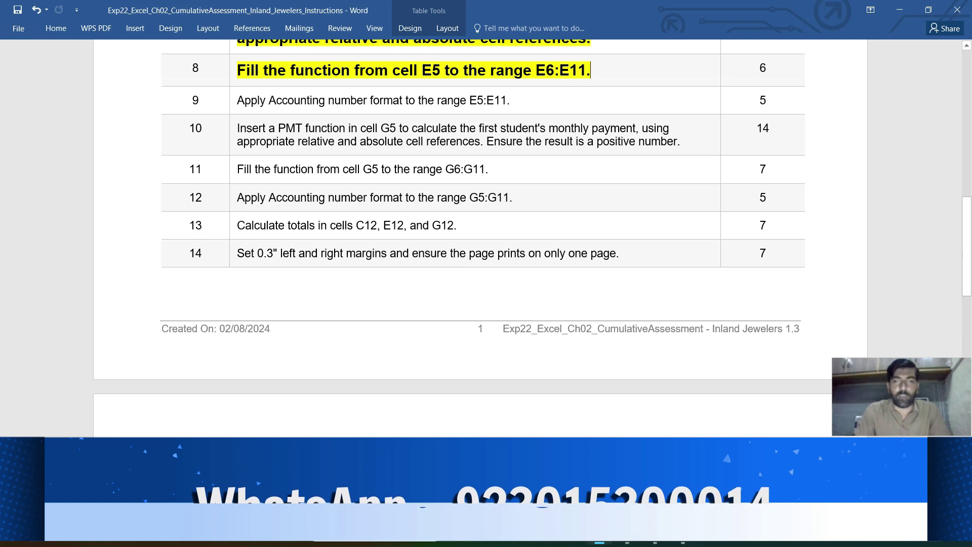
mouse_move(627, 542)
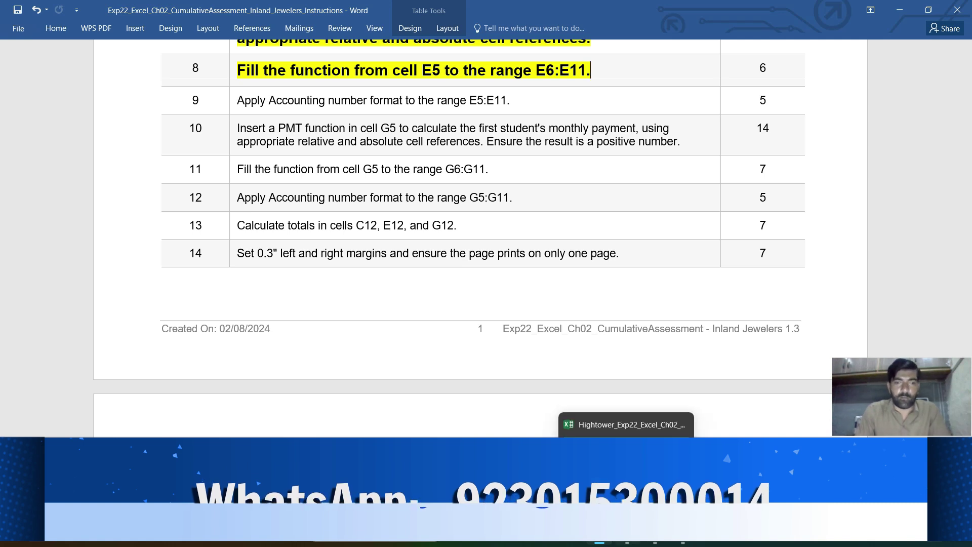
click(626, 424)
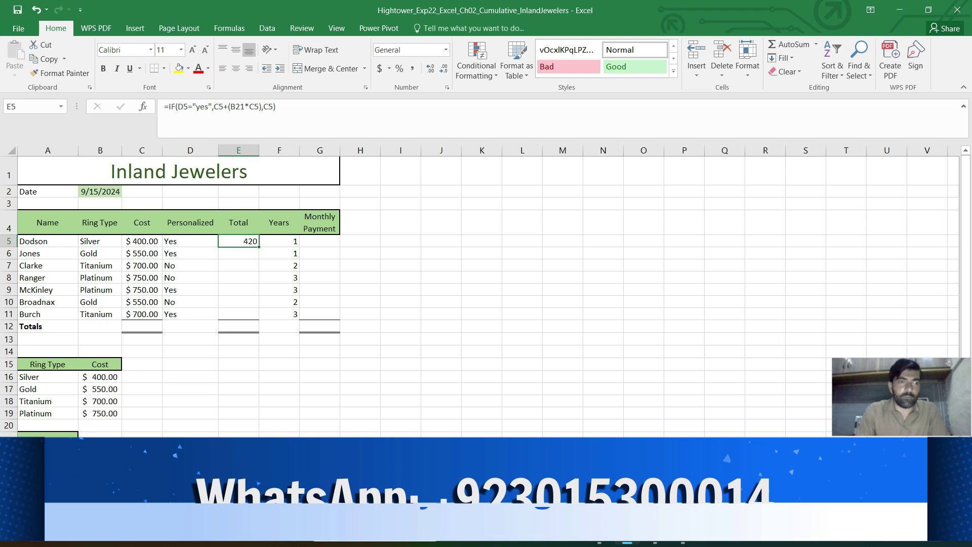
key(shift+Down)
key(shift+Down)
key(shift+Down)
key(shift+Down)
key(shift+Down)
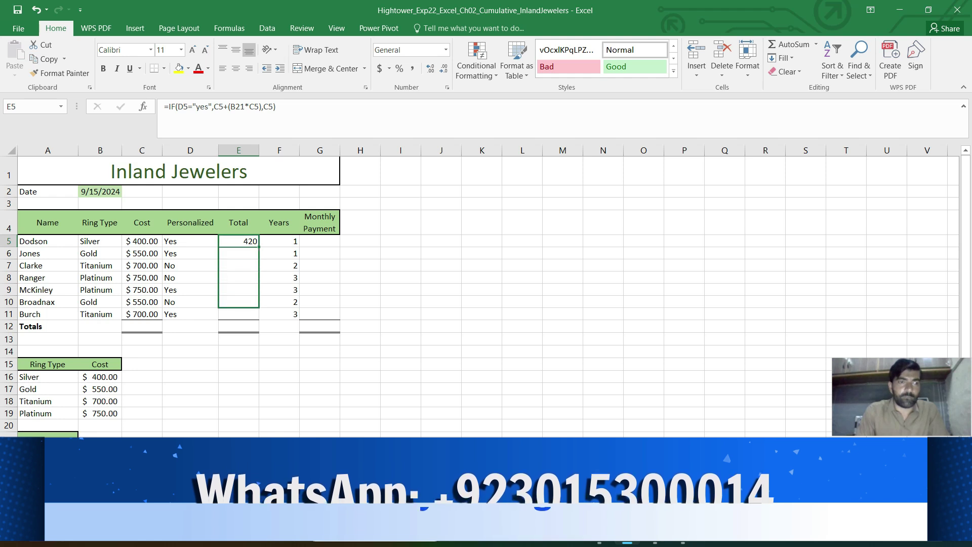
key(shift+Down)
key(ctrl+d)
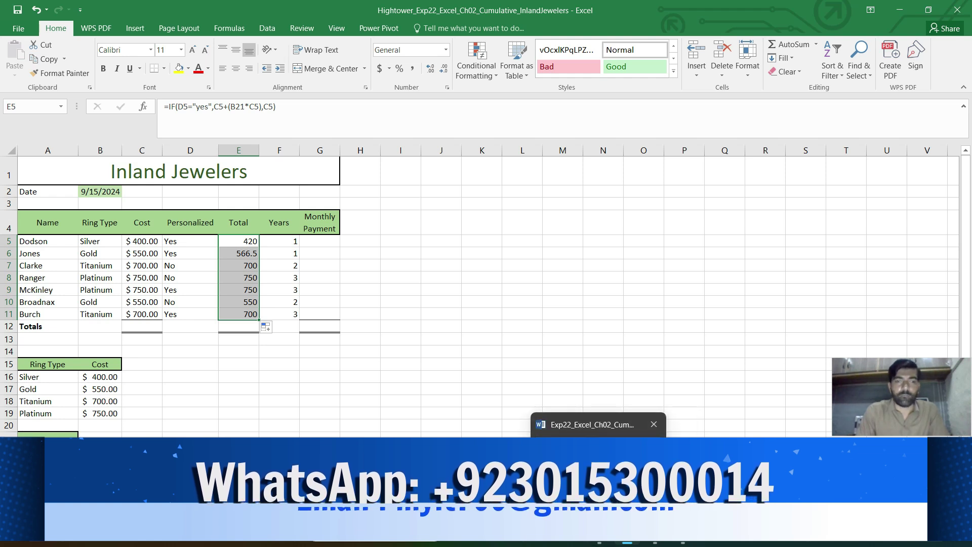
Switch to the Word instructions and format the step 9 Accounting format text as bold, size 12, with yellow highlighting
click(599, 533)
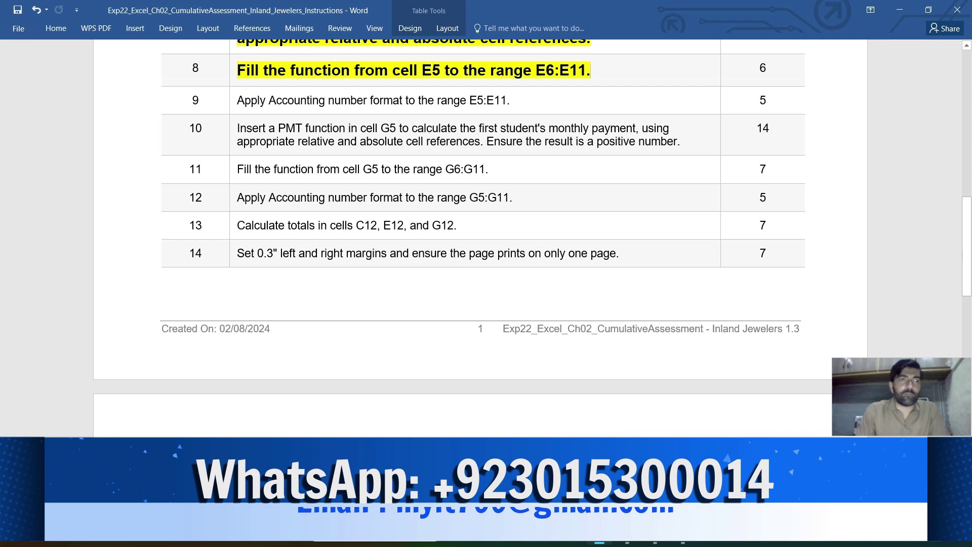
click(232, 100)
click(241, 79)
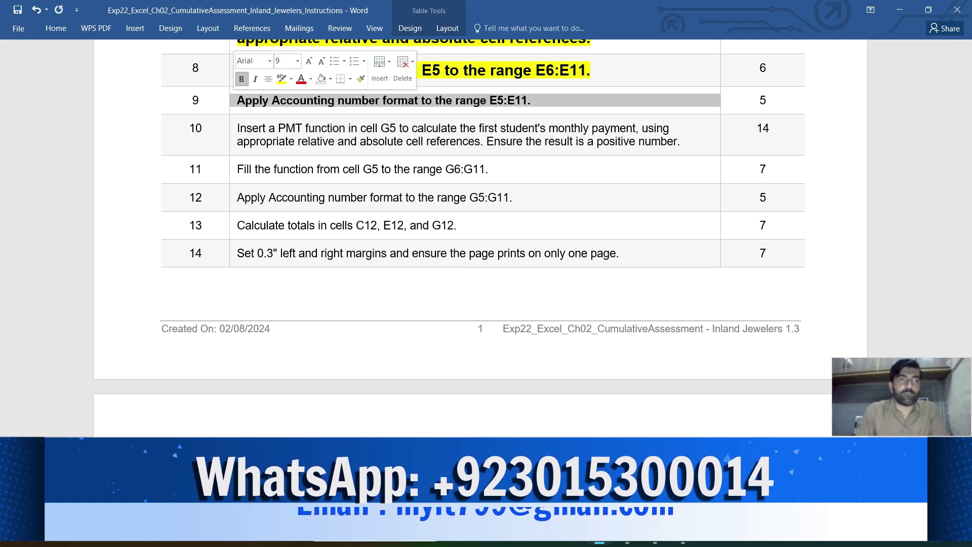
click(297, 61)
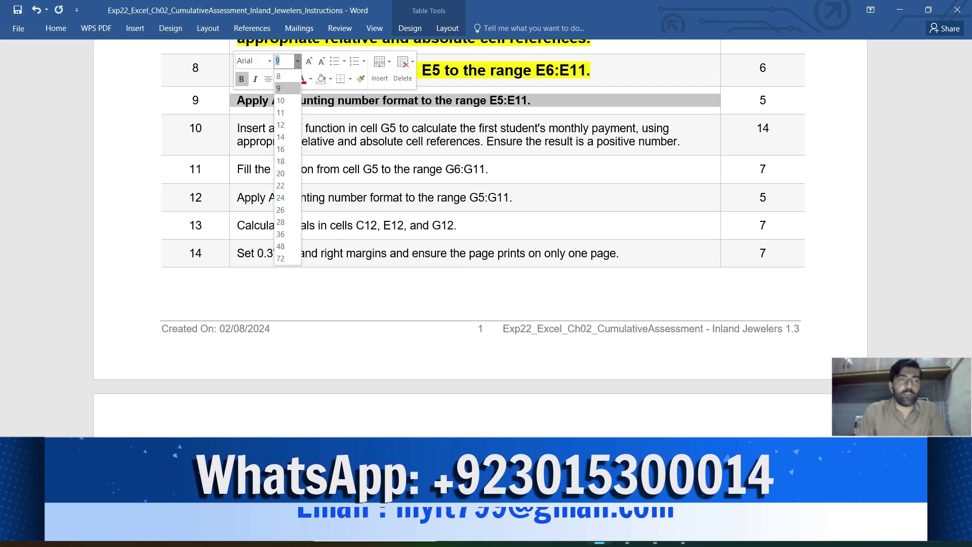
click(280, 124)
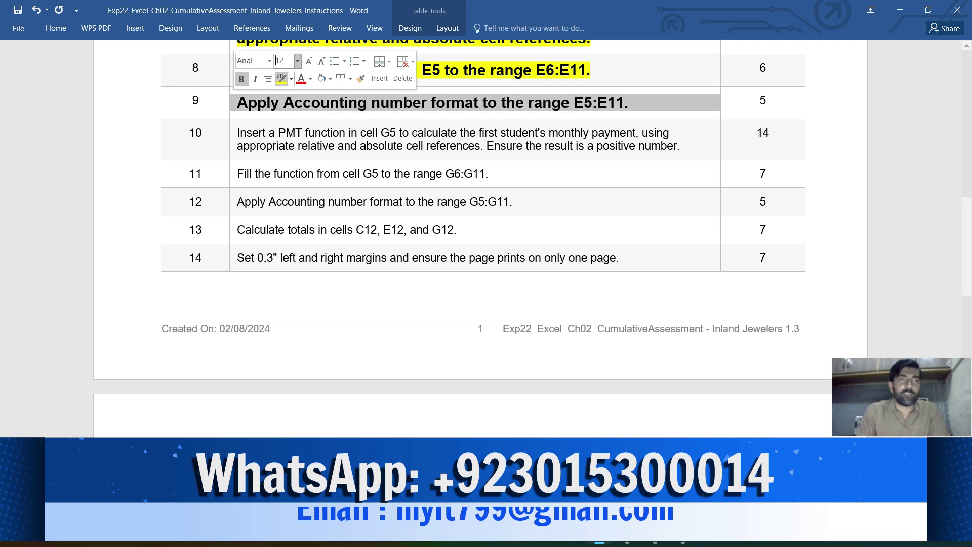
click(282, 79)
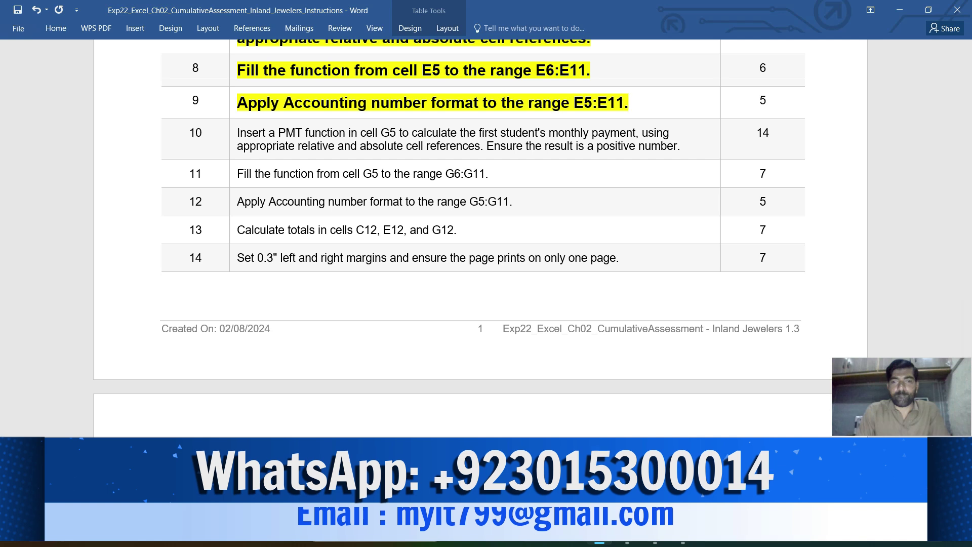
Switch to the Excel workbook and apply the Accounting number format to the range E5:E11
scroll(481, 228, down, 1)
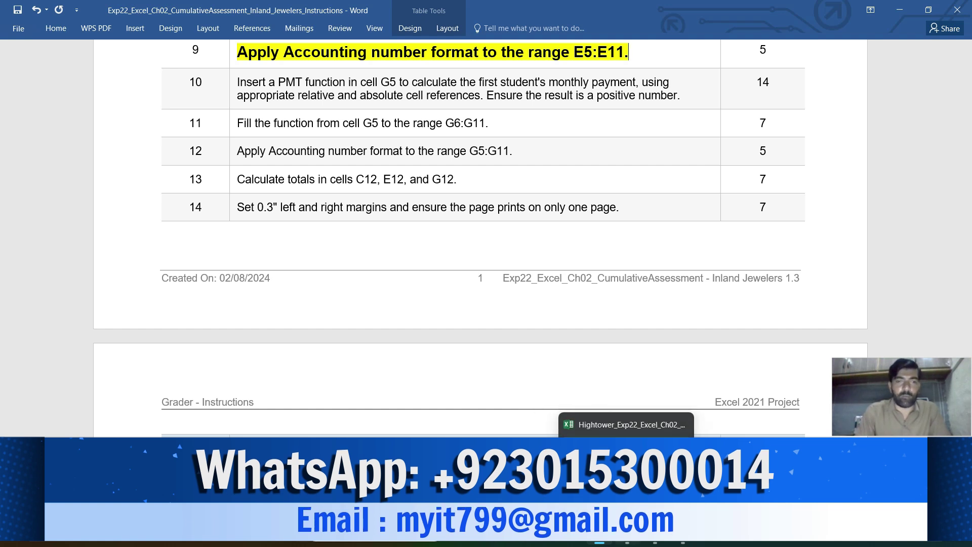
click(627, 542)
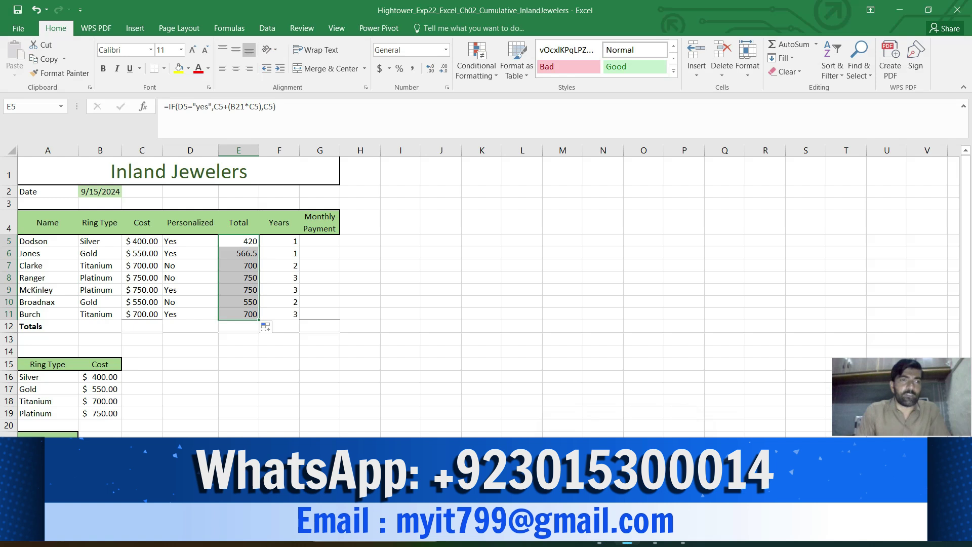
click(379, 69)
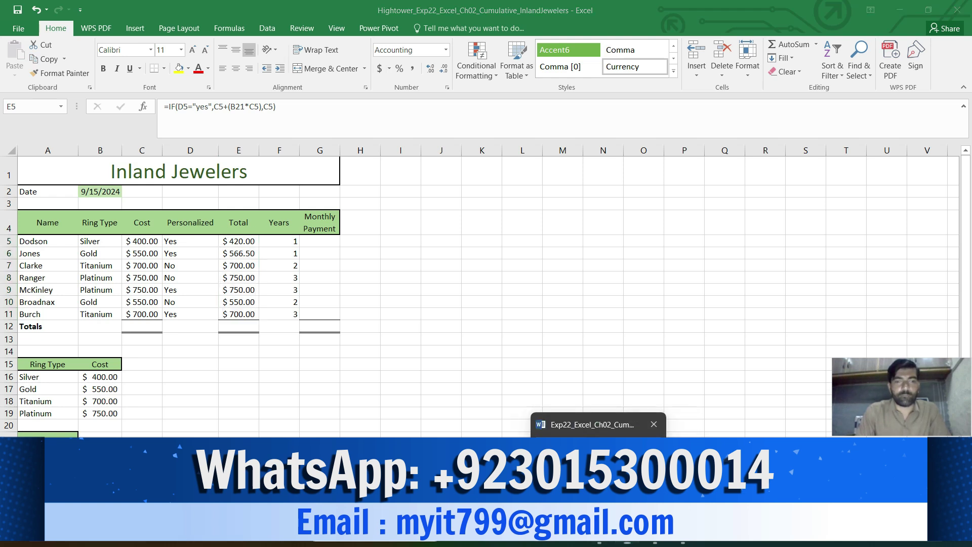
Review the remaining steps and the project description in the Word instructions, and return to the Excel workbook
click(599, 539)
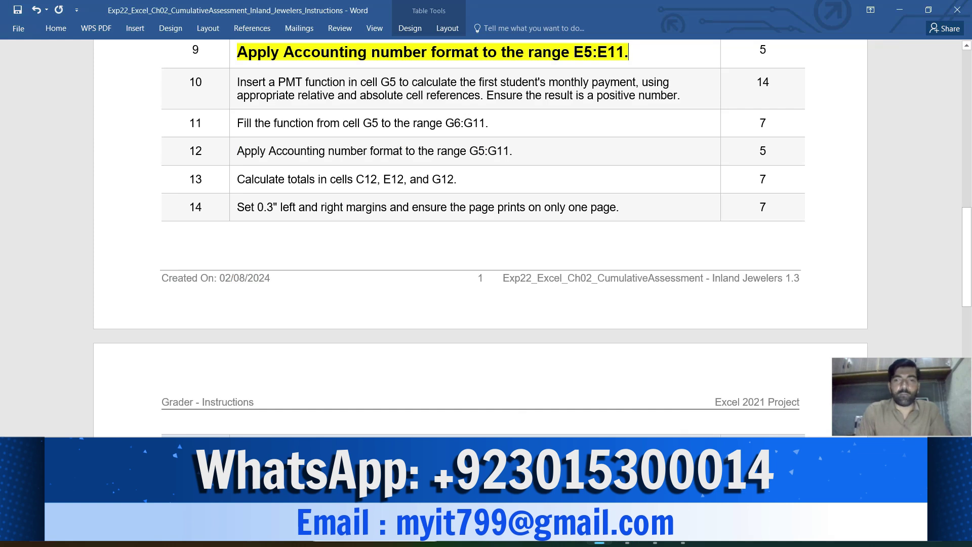
scroll(480, 238, down, 3)
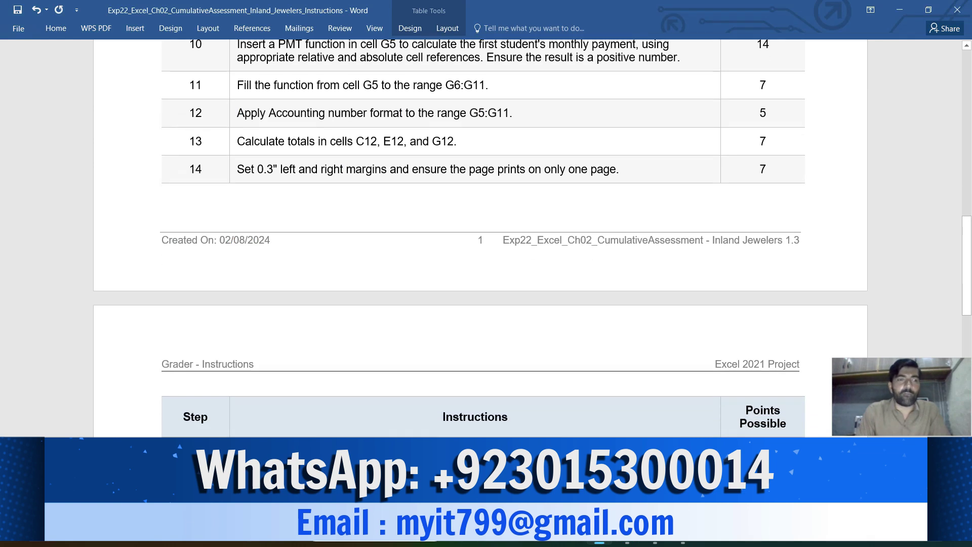
scroll(480, 238, down, 2)
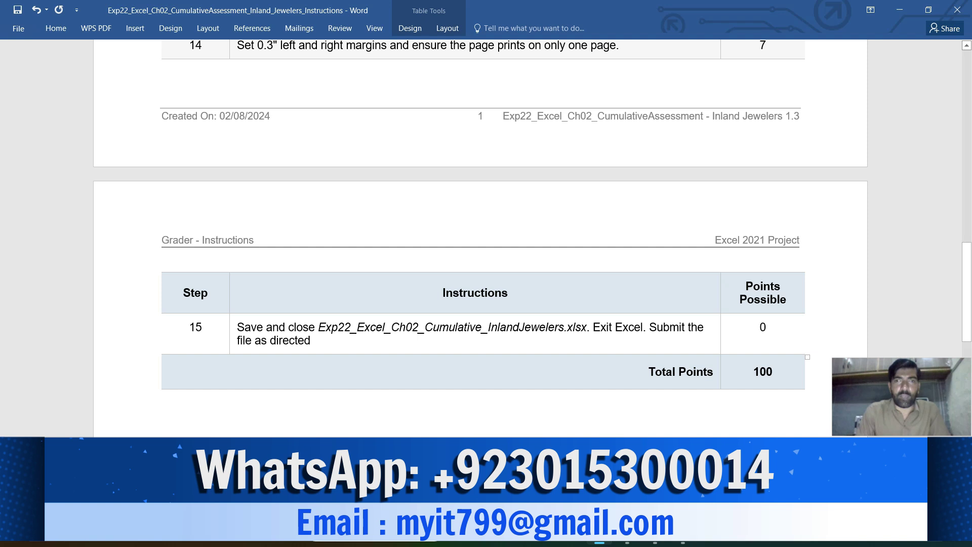
scroll(481, 218, up, 6)
scroll(481, 217, up, 10)
scroll(481, 217, up, 10)
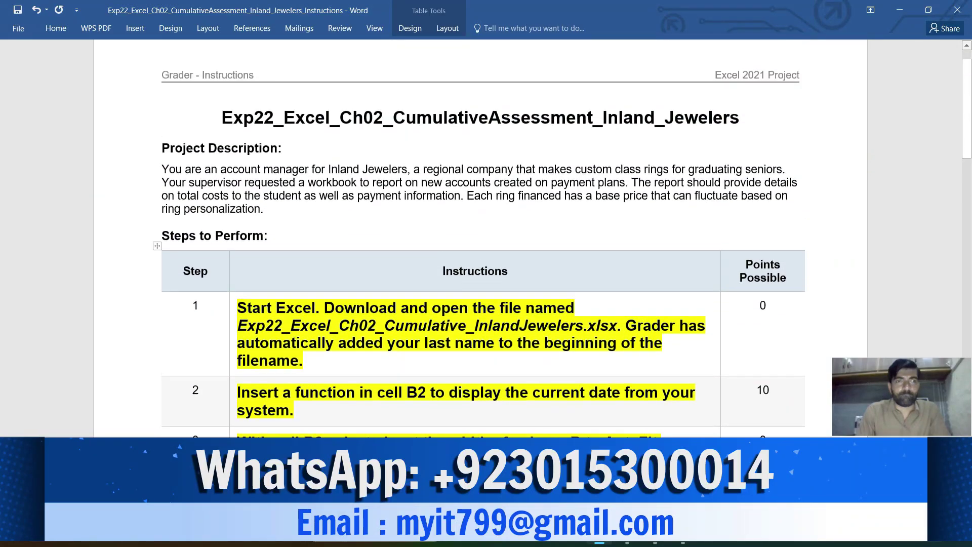
scroll(480, 217, up, 2)
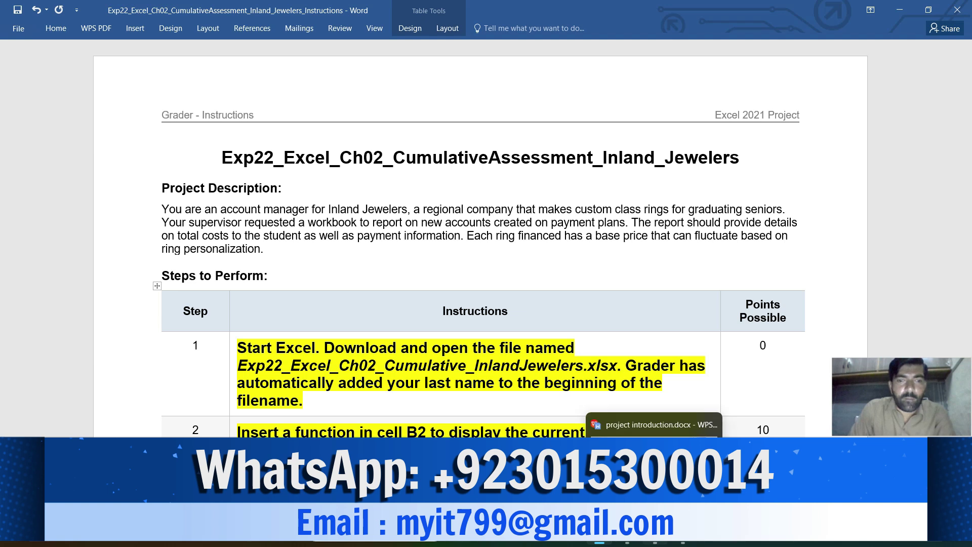
click(627, 538)
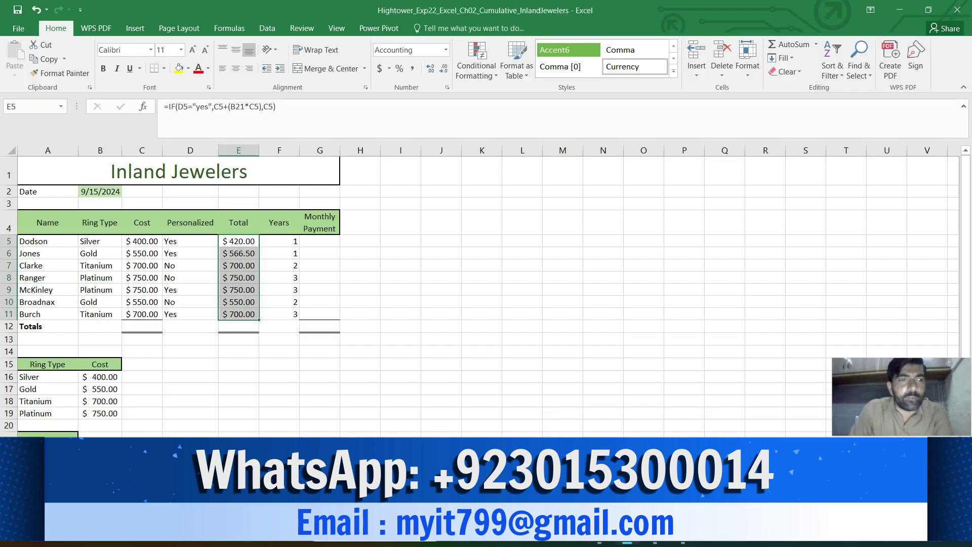